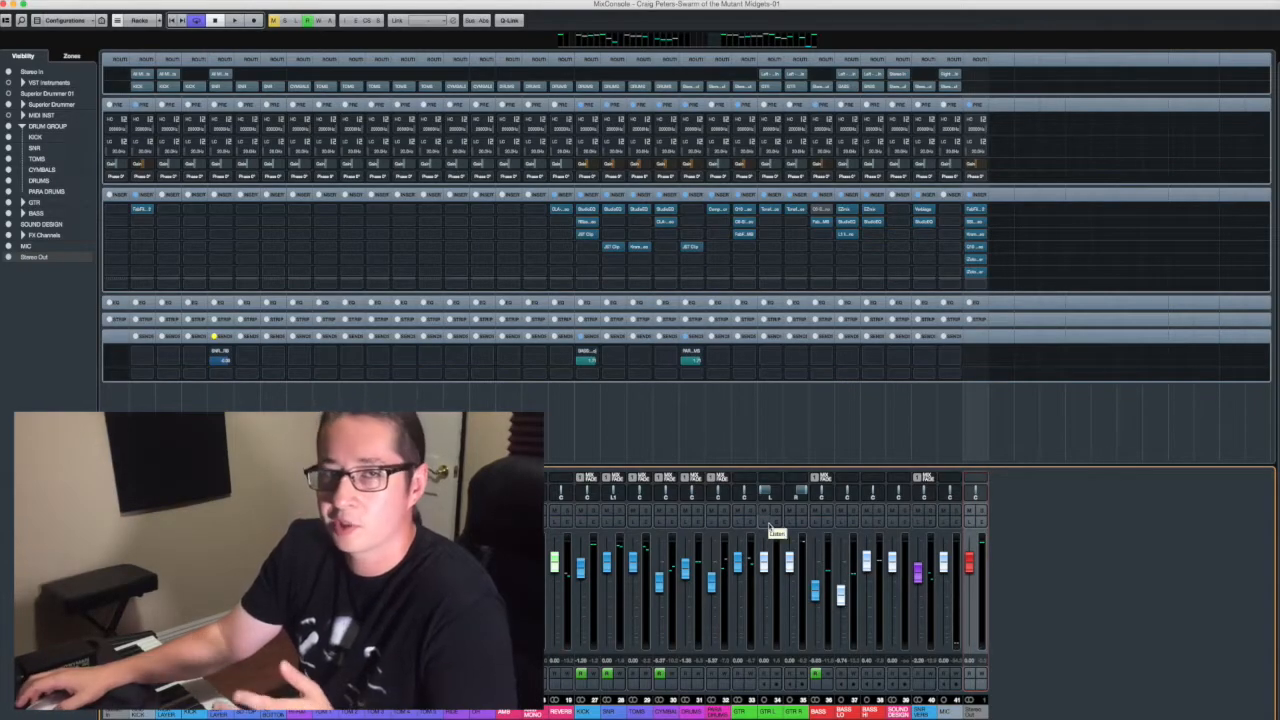
# Step: Play back the full mix, and solo the GTR group to hear the guitars on their own
pyautogui.press('space')
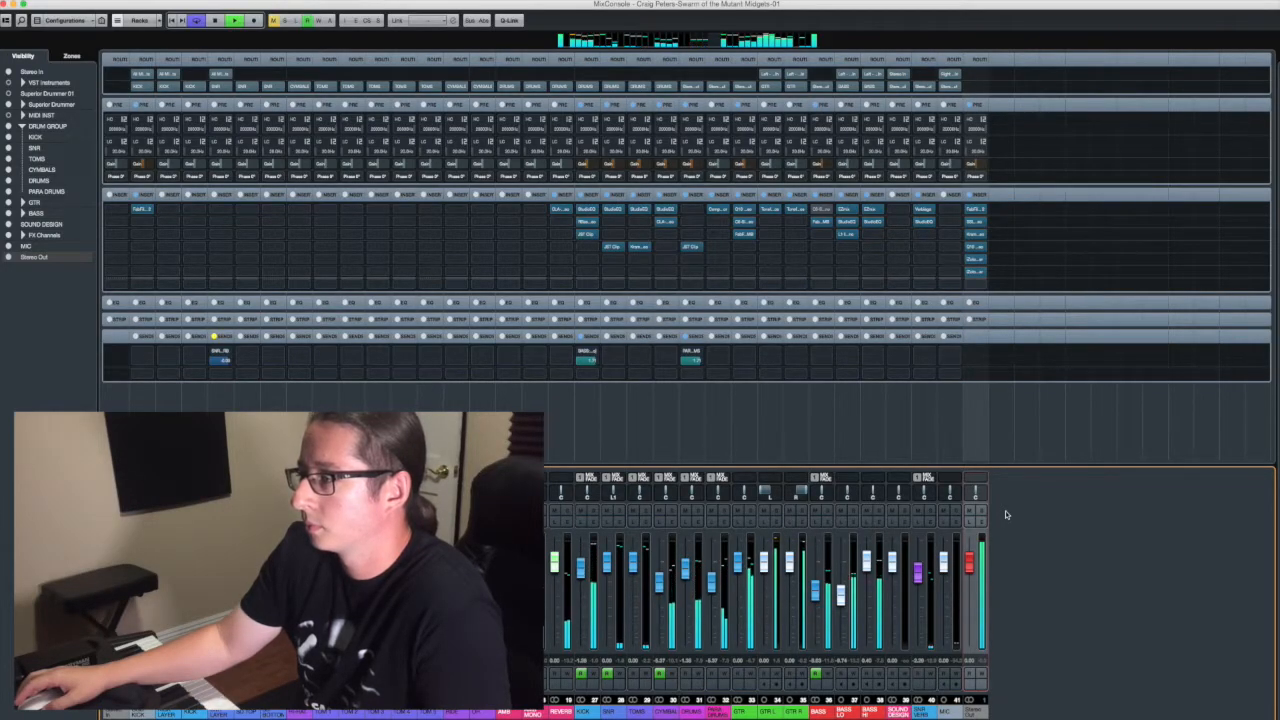
pyautogui.press('space')
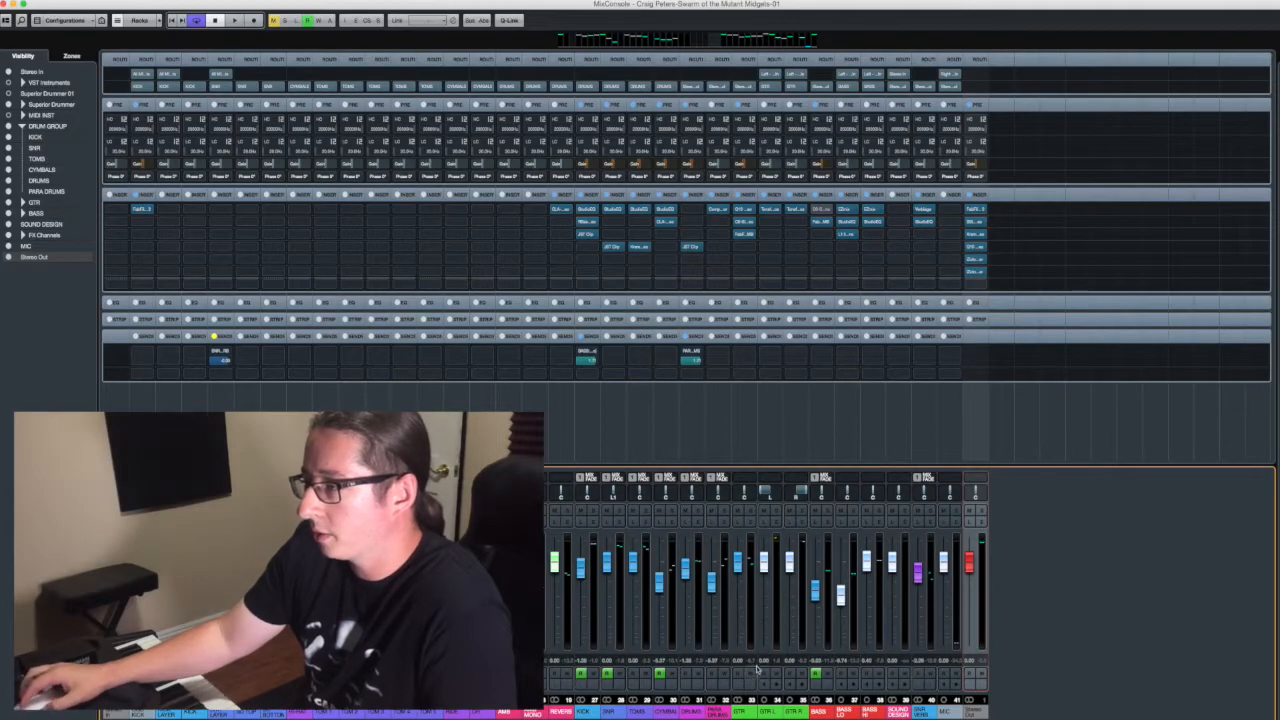
pyautogui.click(749, 635)
pyautogui.click(749, 512)
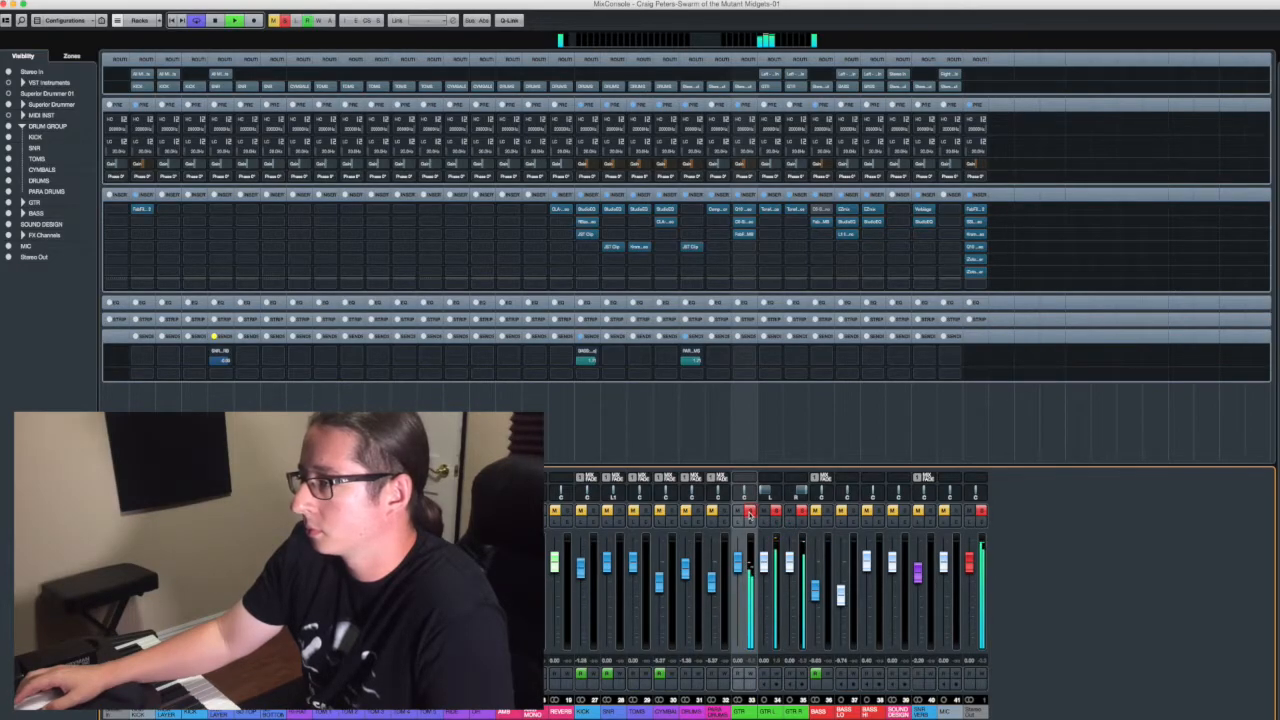
pyautogui.press('space')
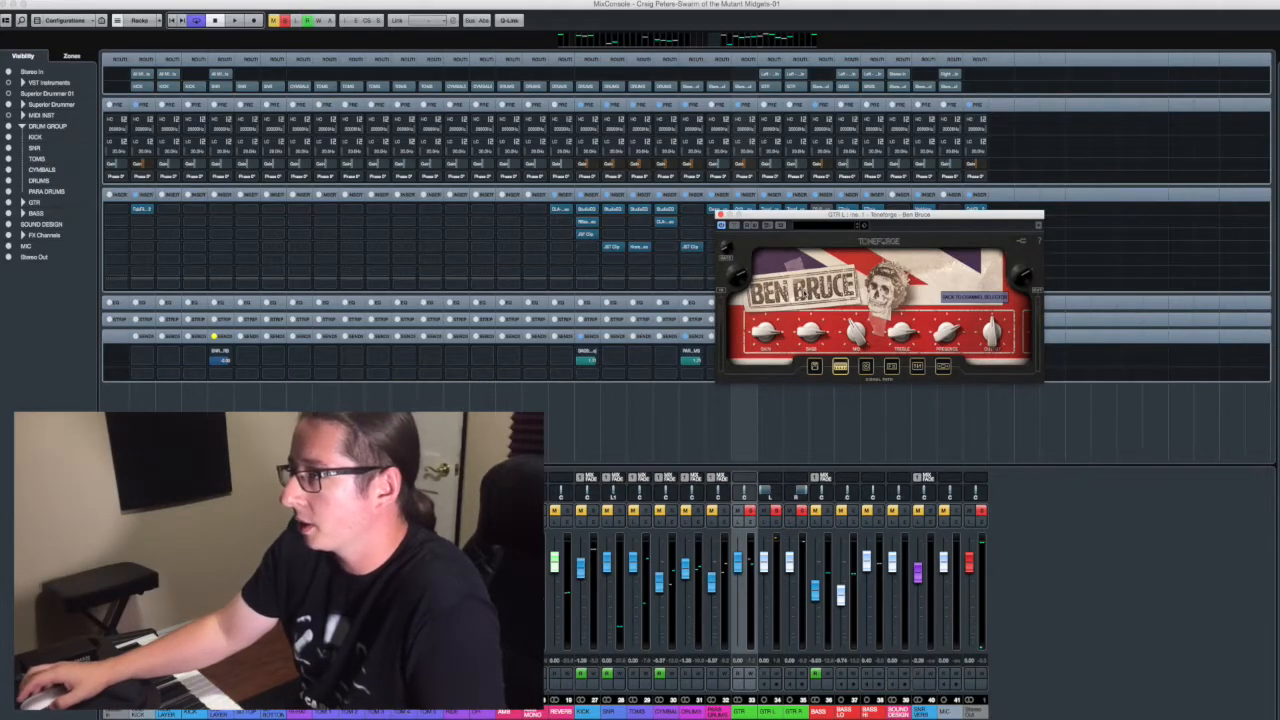
# Step: Examine every stage of the Toneforge Ben Bruce signal chain on GTR L, including overdrive, amp, cabinet, EQ and limiter
pyautogui.click(941, 366)
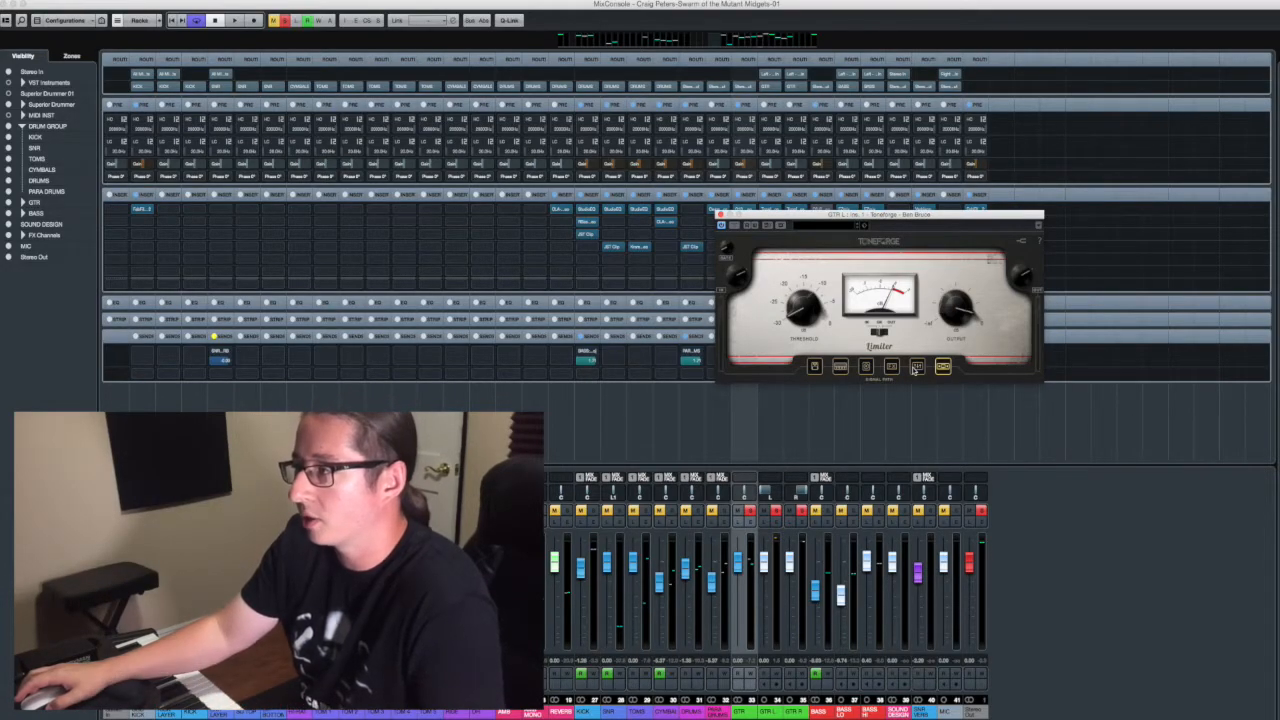
pyautogui.click(814, 366)
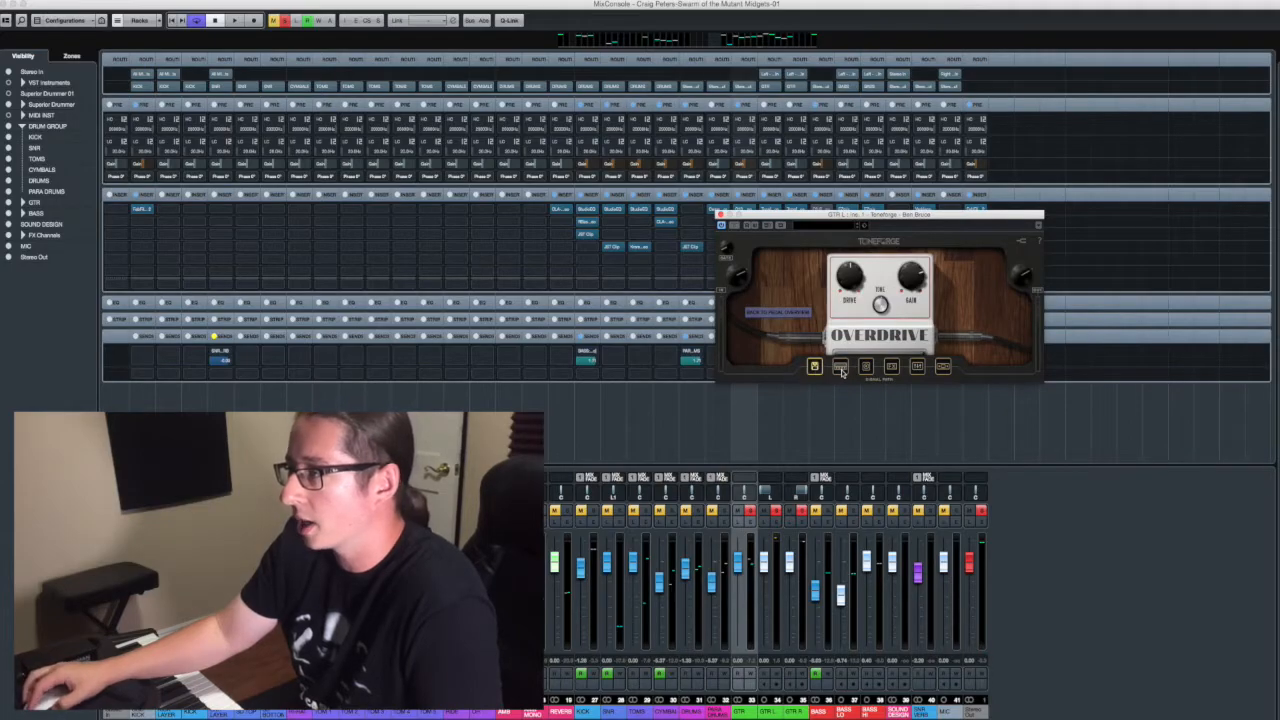
pyautogui.click(840, 367)
pyautogui.click(865, 367)
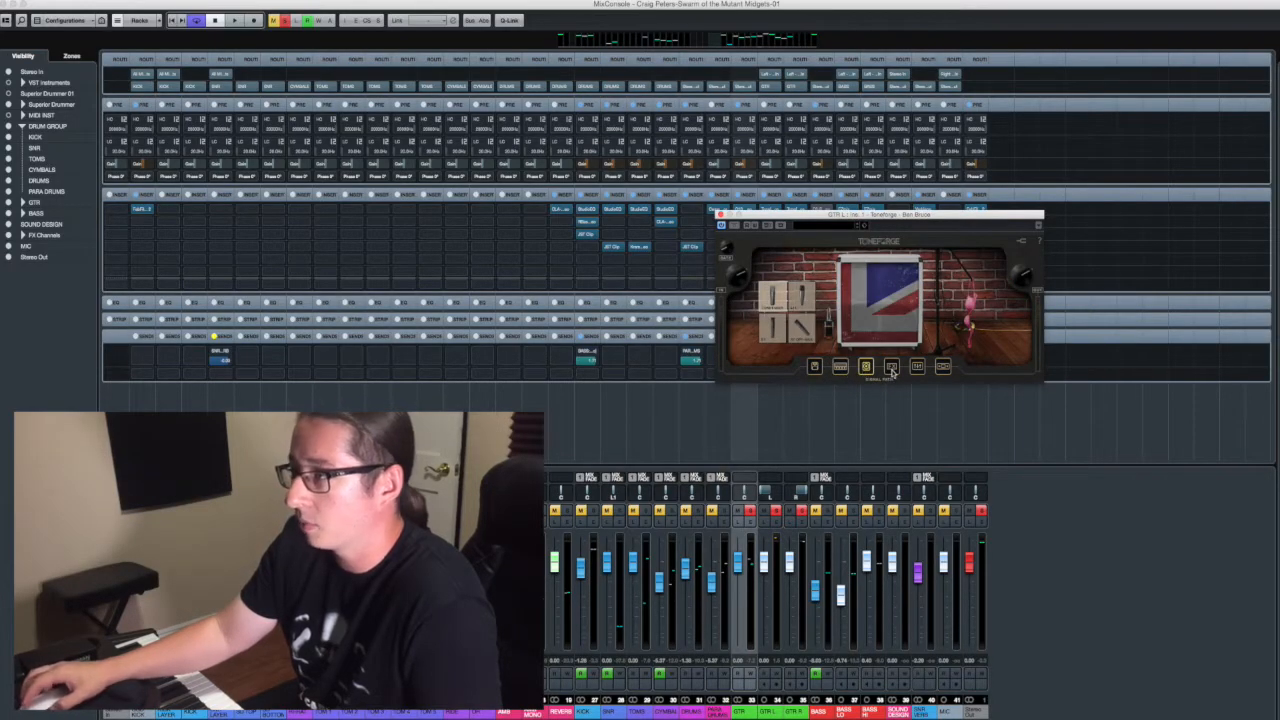
pyautogui.click(891, 367)
pyautogui.click(917, 367)
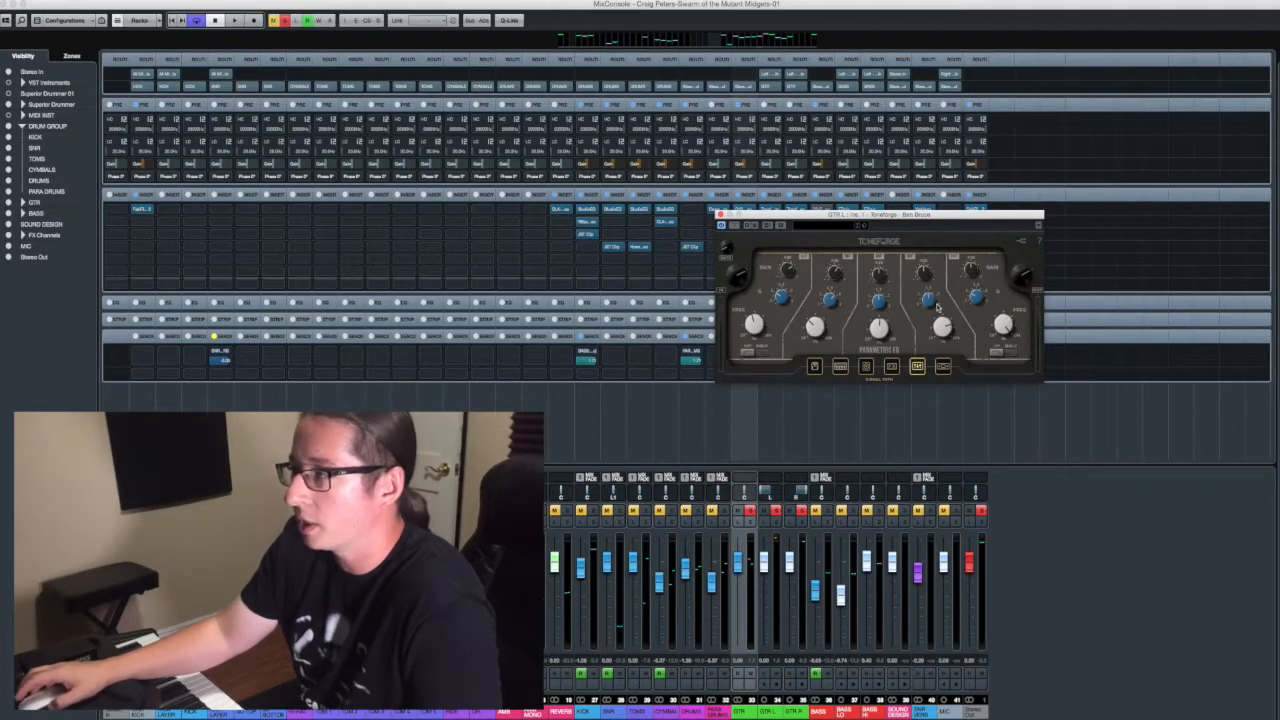
pyautogui.click(938, 366)
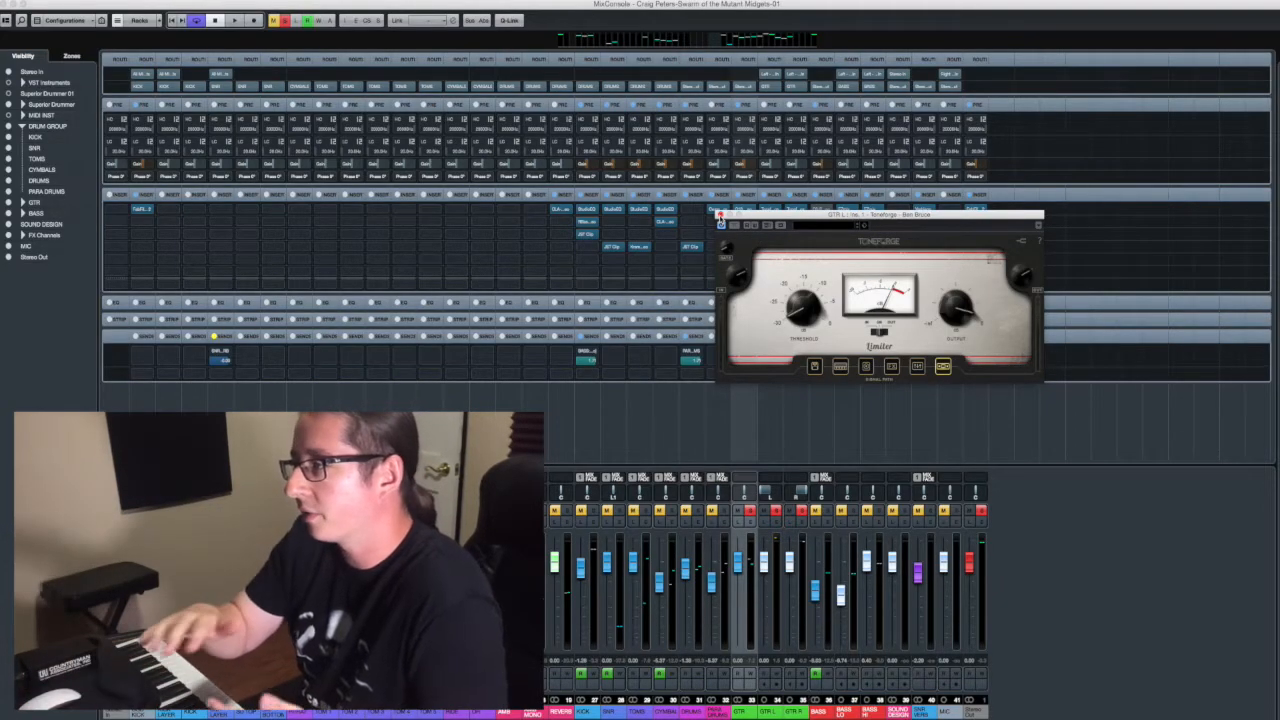
pyautogui.click(719, 216)
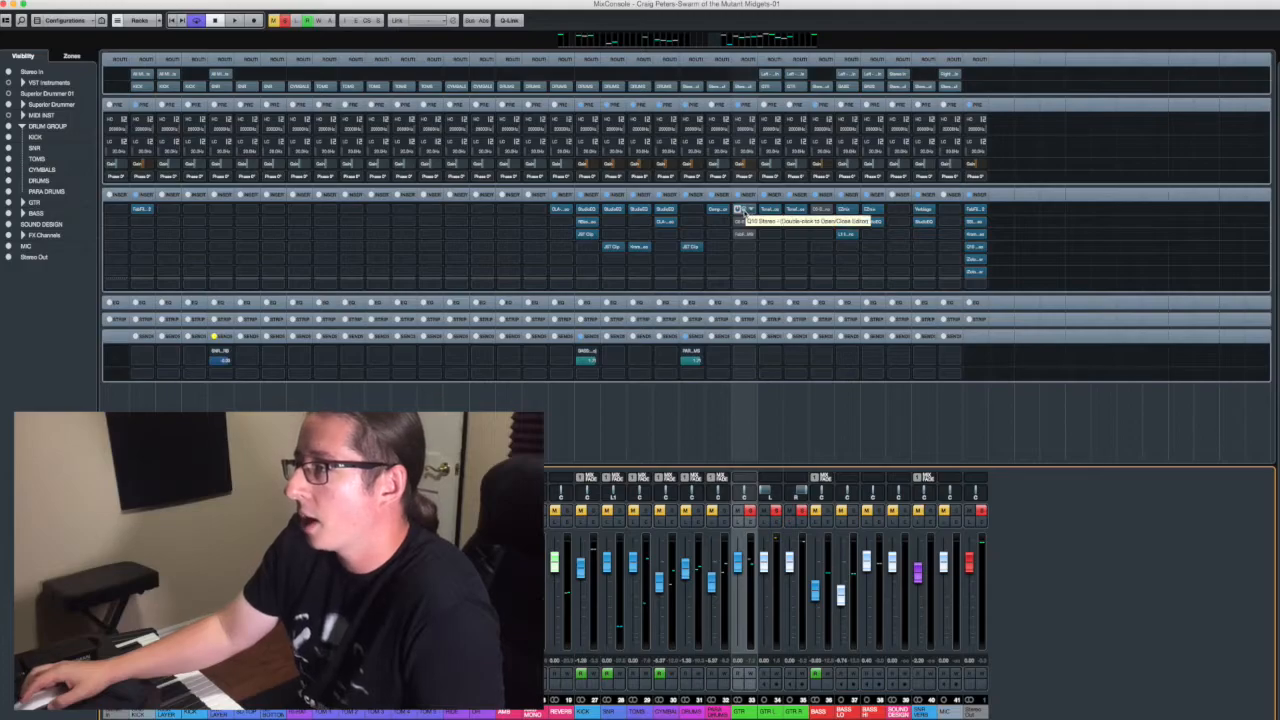
# Step: Inspect the Q10 equalizer on the GTR group and compare the guitars with the effect bypassed and active during playback
pyautogui.doubleClick(738, 209)
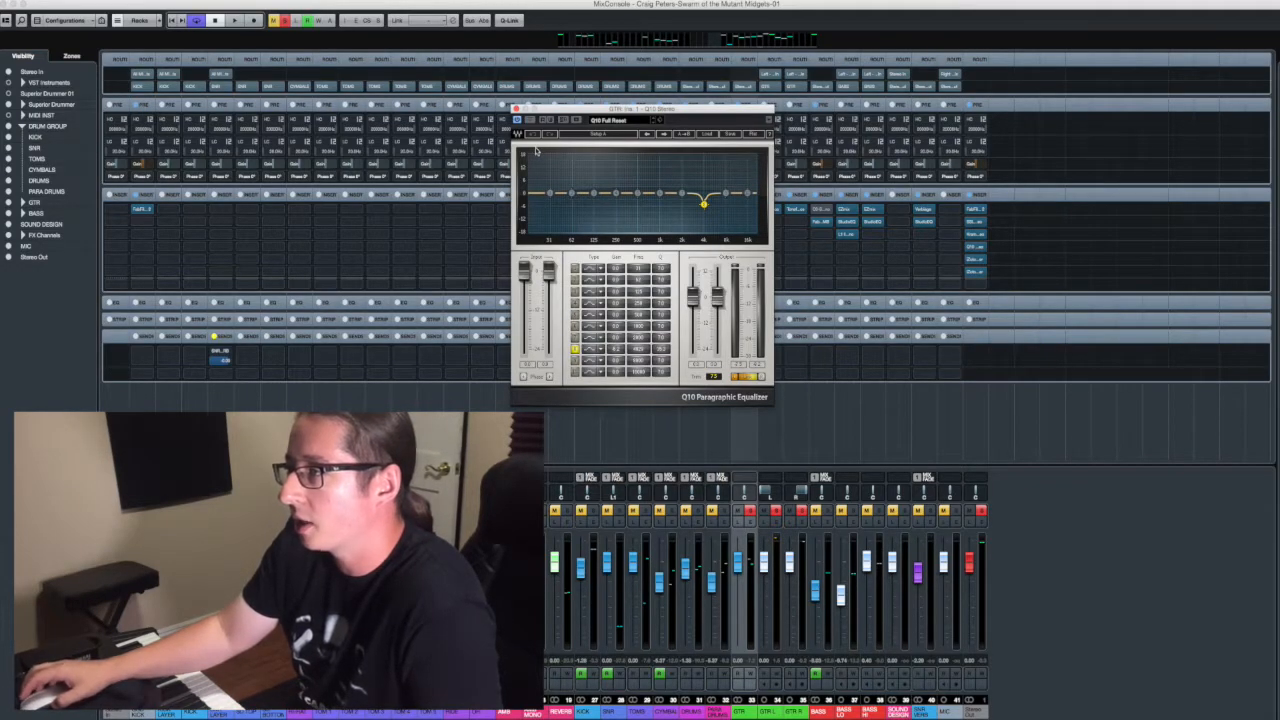
pyautogui.press('space')
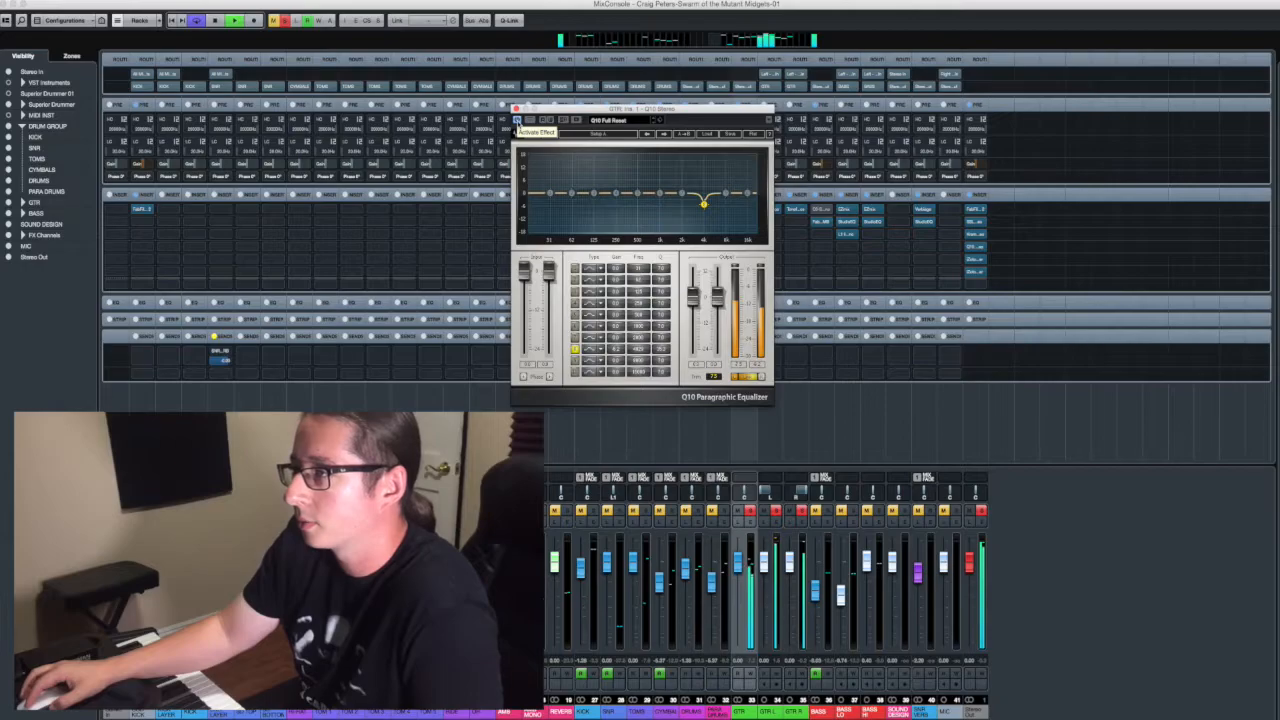
pyautogui.click(518, 122)
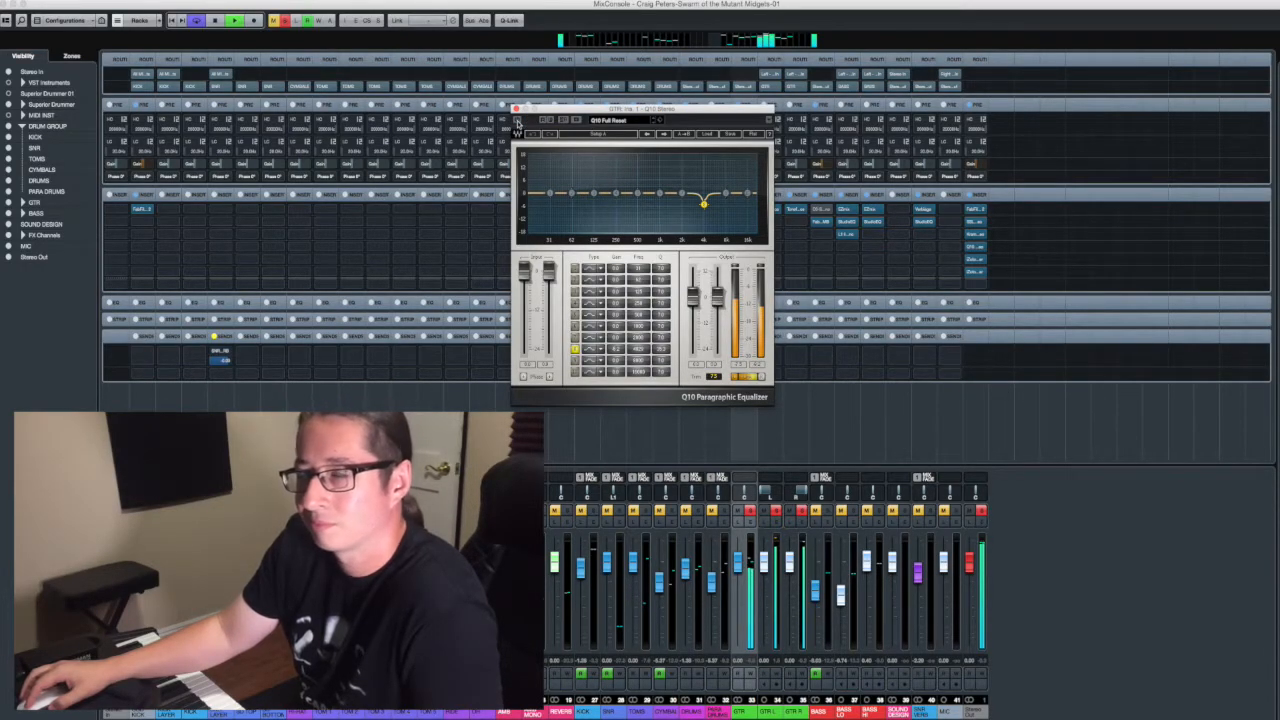
pyautogui.click(518, 122)
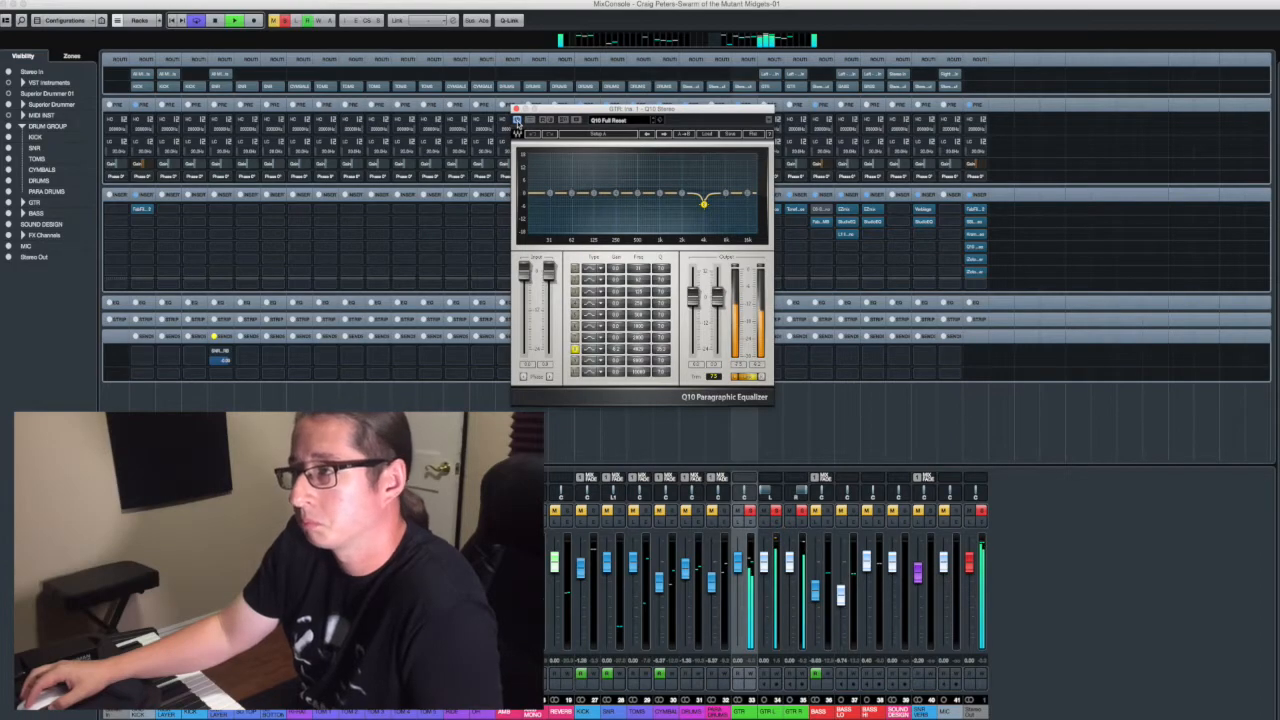
pyautogui.press('space')
pyautogui.click(515, 108)
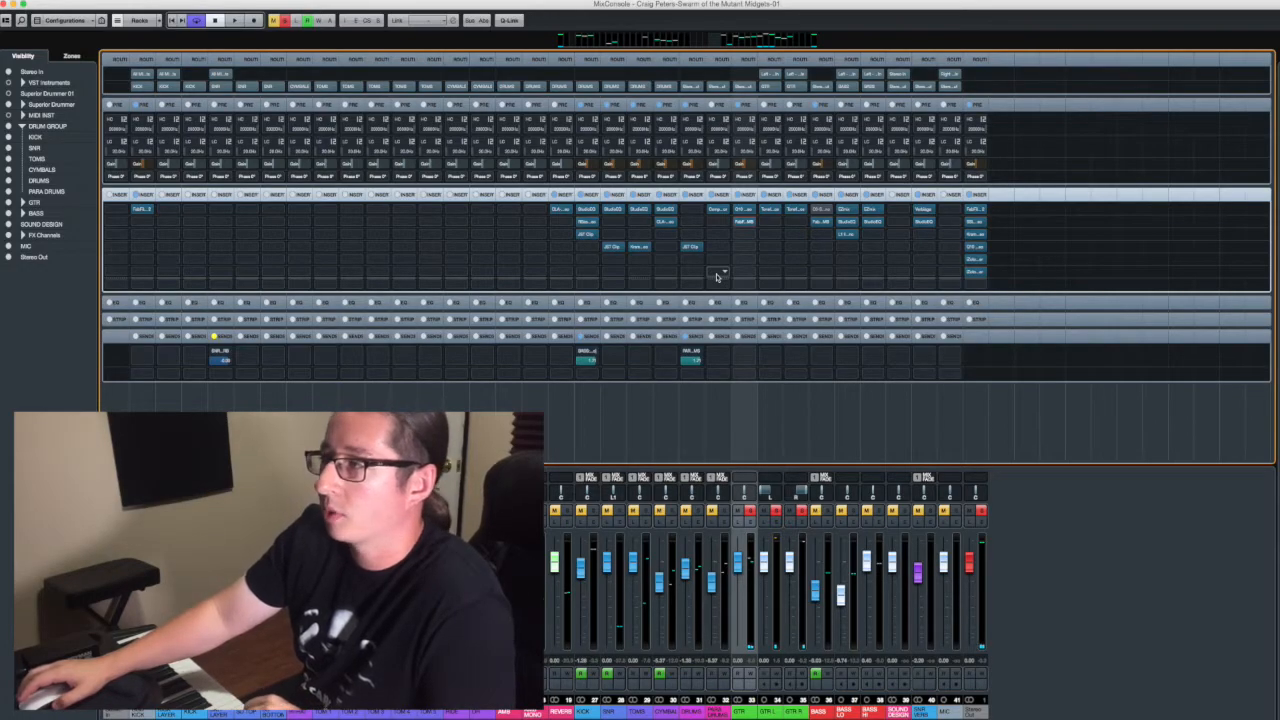
# Step: Inspect the FabFilter Pro-MB low-frequency compression on the GTR group and compare it bypassed and active during playback
pyautogui.click(745, 222)
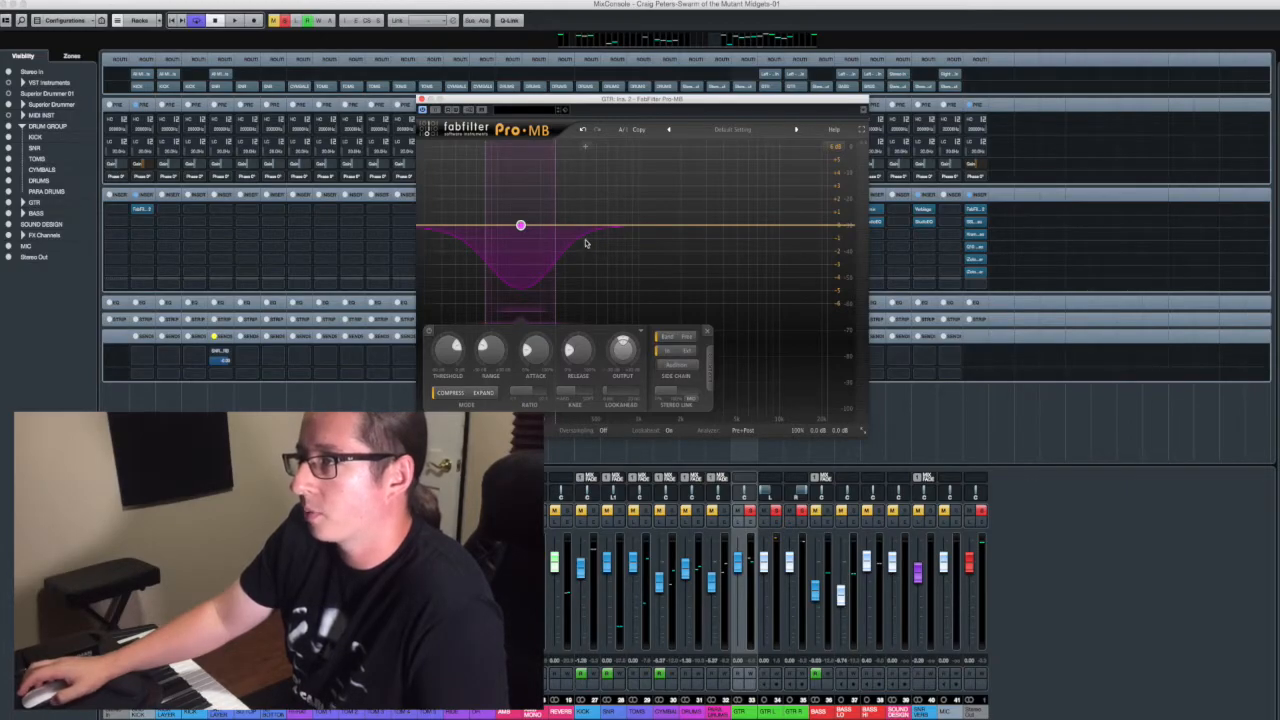
pyautogui.press('space')
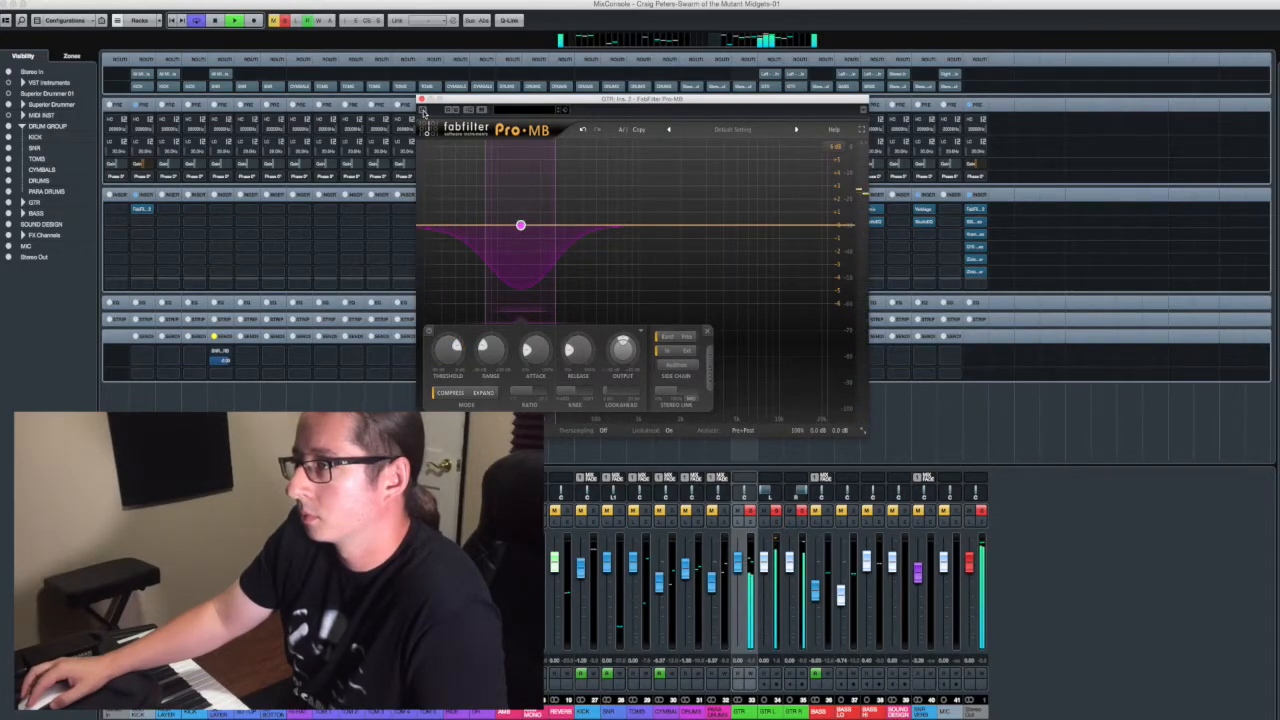
pyautogui.click(422, 110)
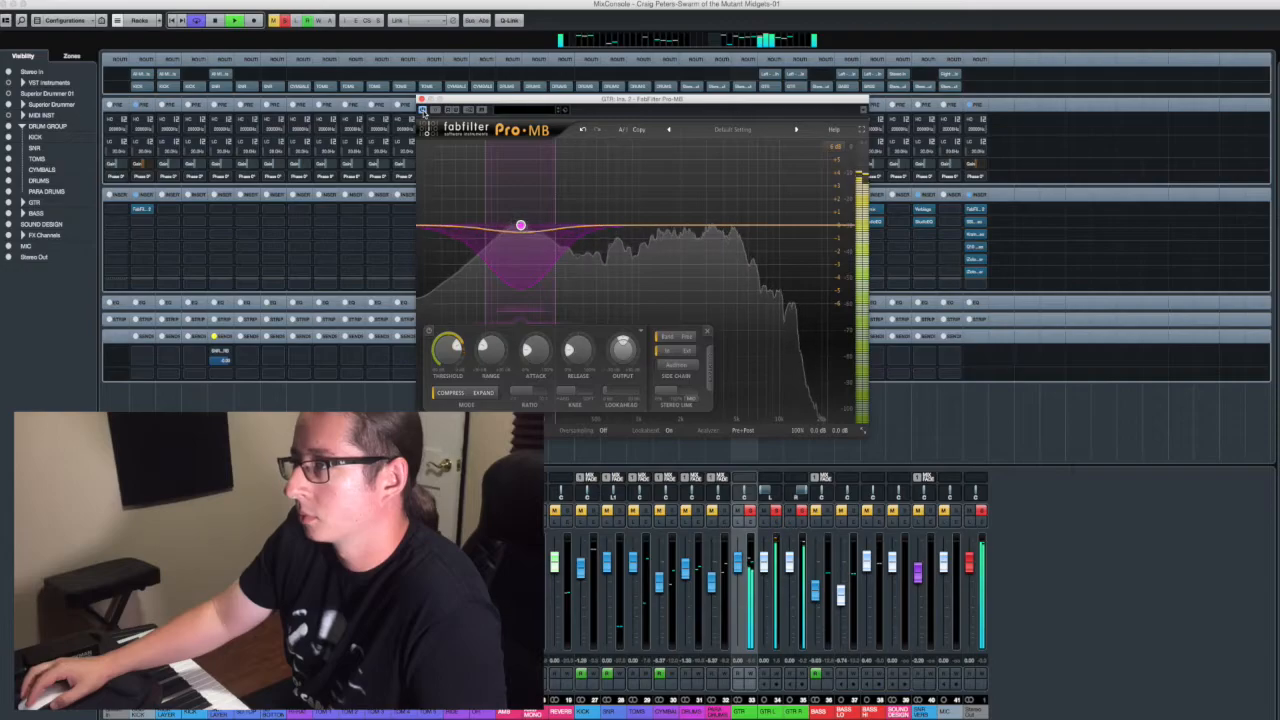
pyautogui.press('space')
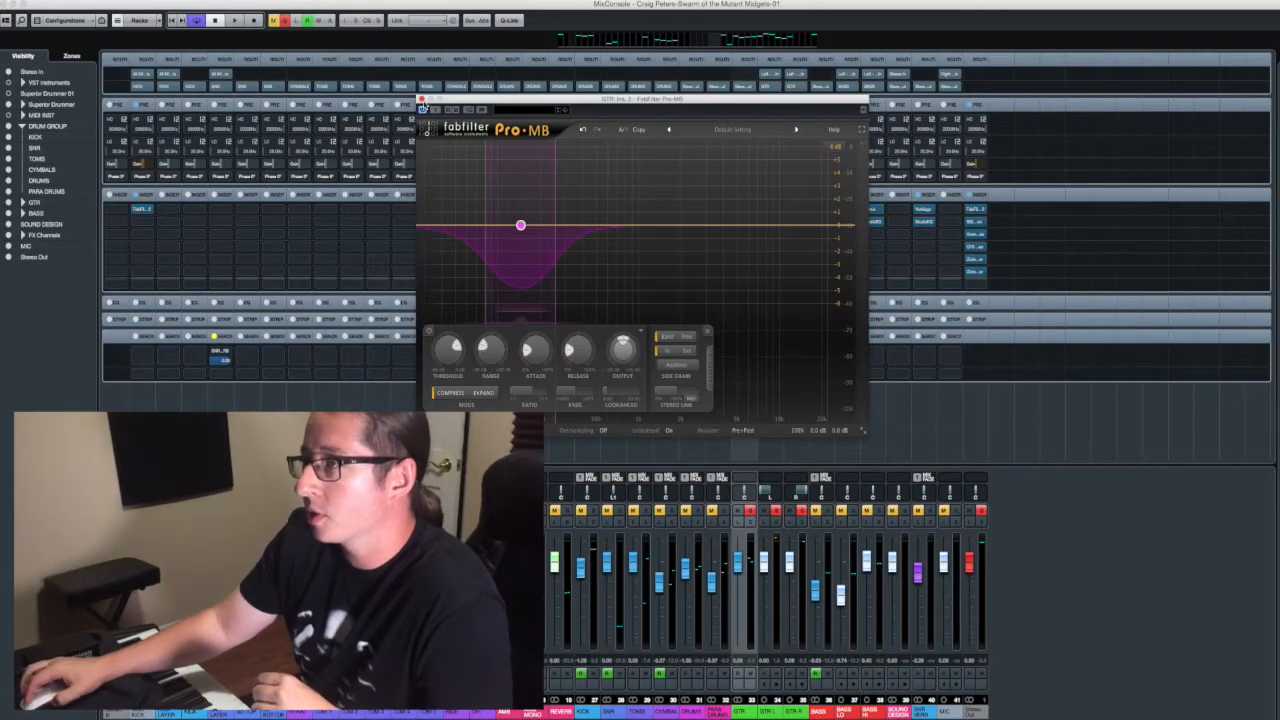
pyautogui.click(422, 103)
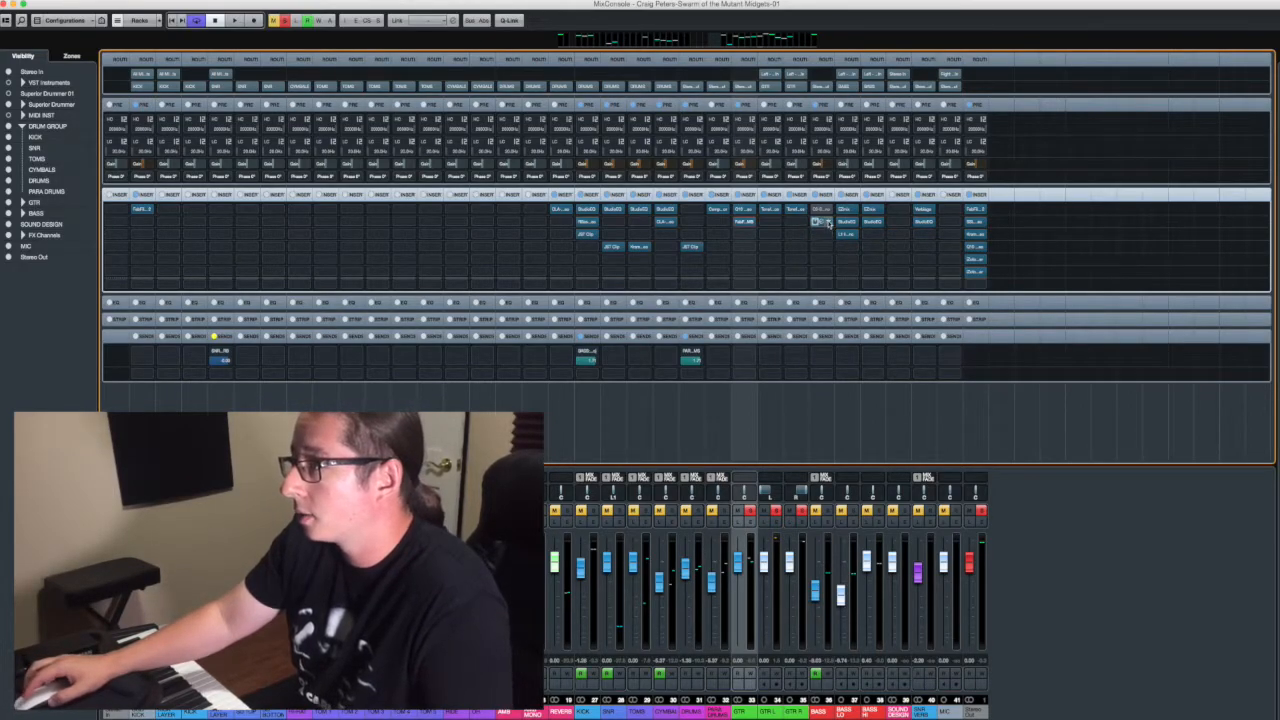
# Step: Examine the EZmix bass amp presets used on the BASS LO and BASS HI channels
pyautogui.click(826, 568)
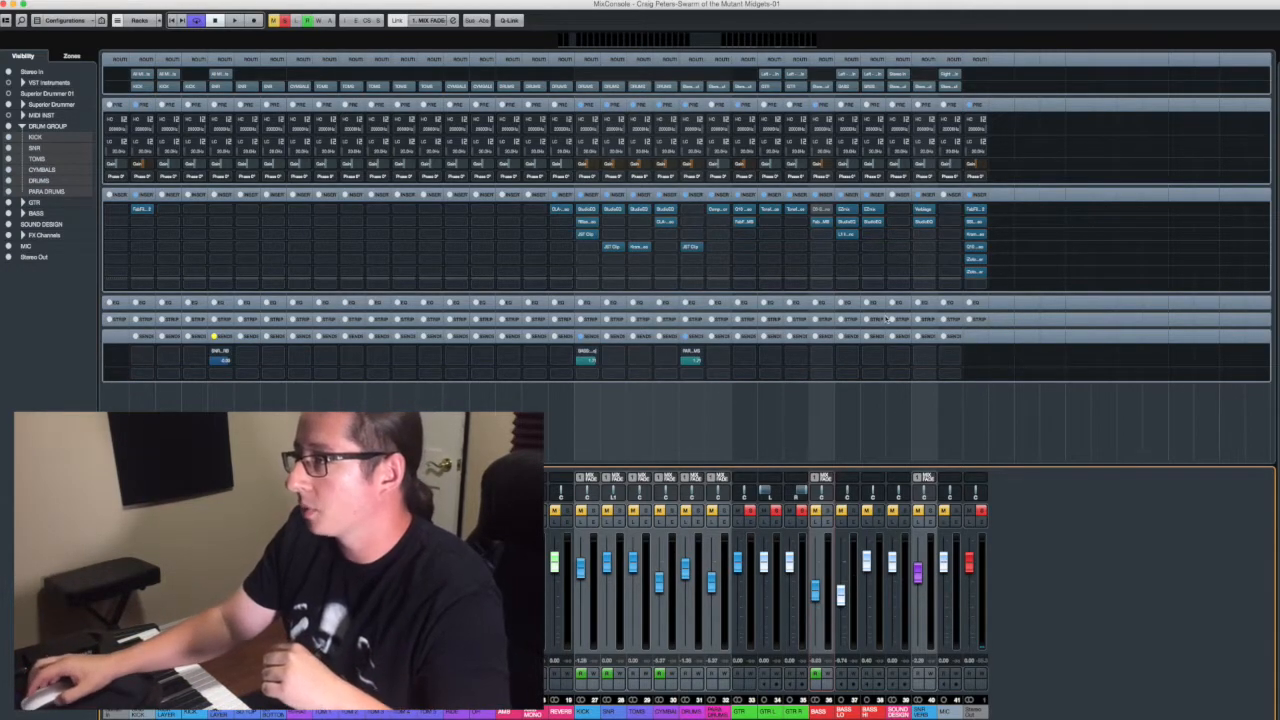
pyautogui.click(846, 210)
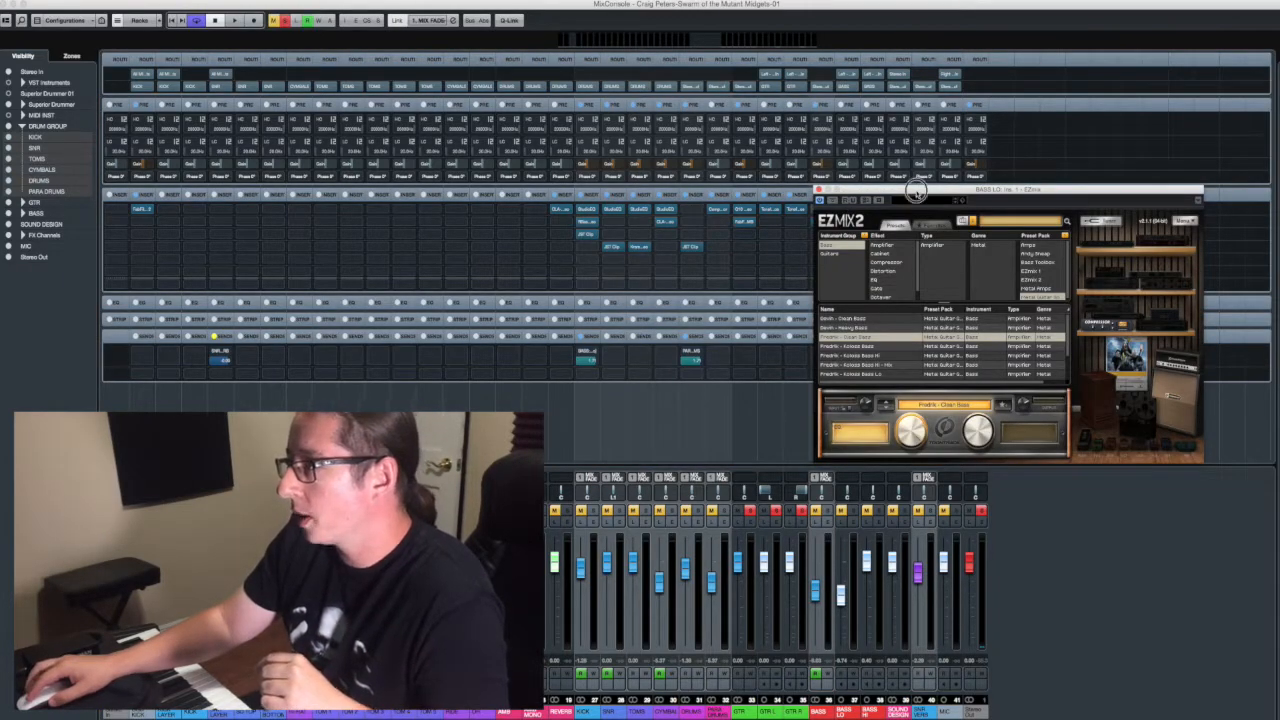
pyautogui.moveTo(916, 191); pyautogui.dragTo(905, 189)
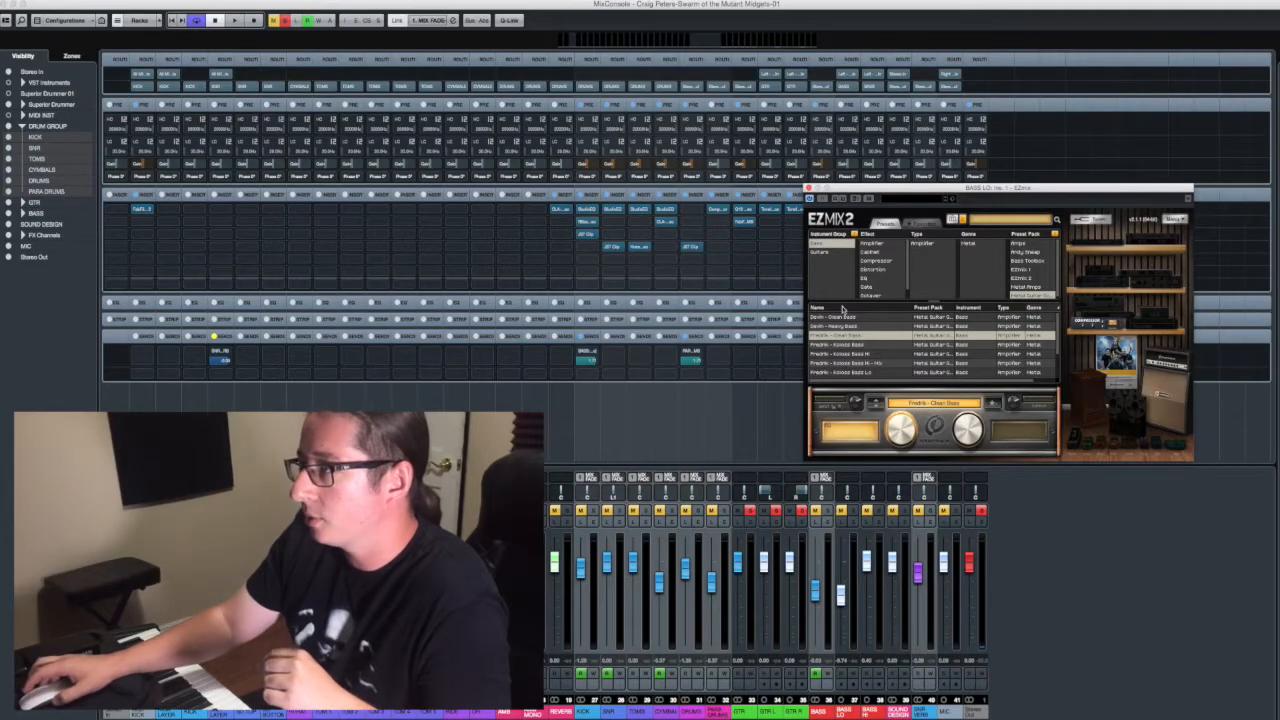
pyautogui.click(809, 188)
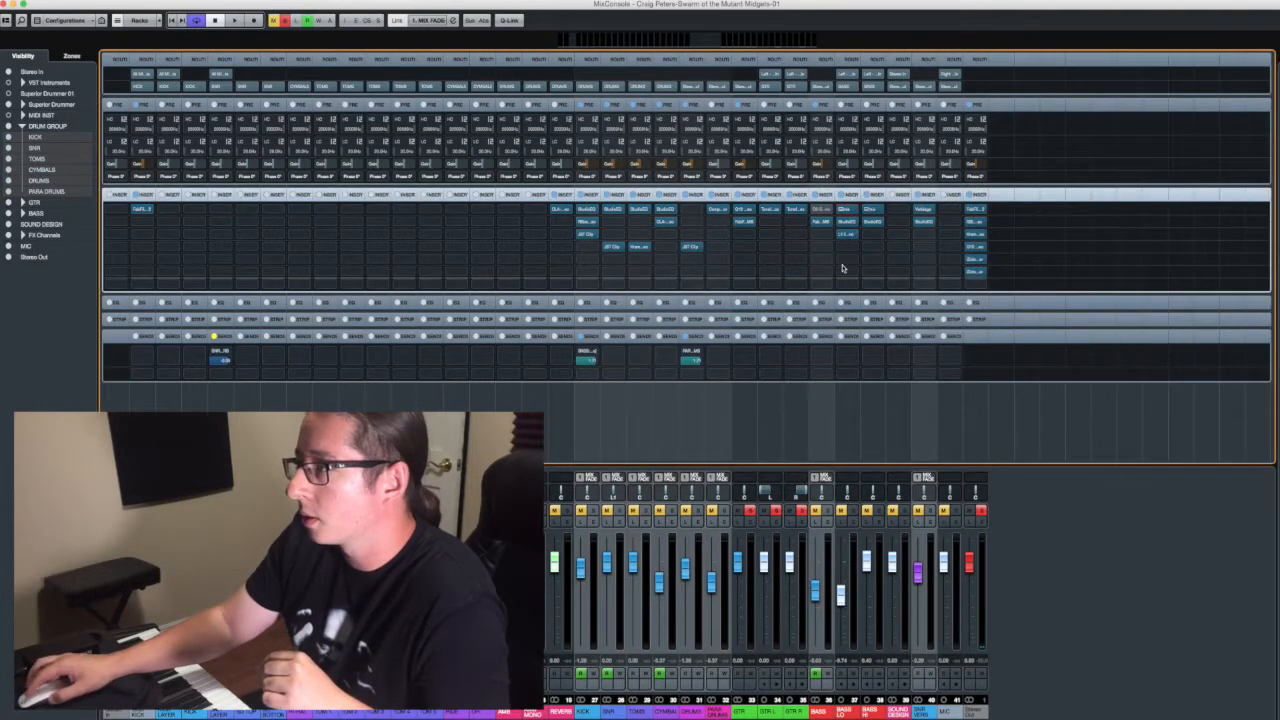
pyautogui.click(872, 210)
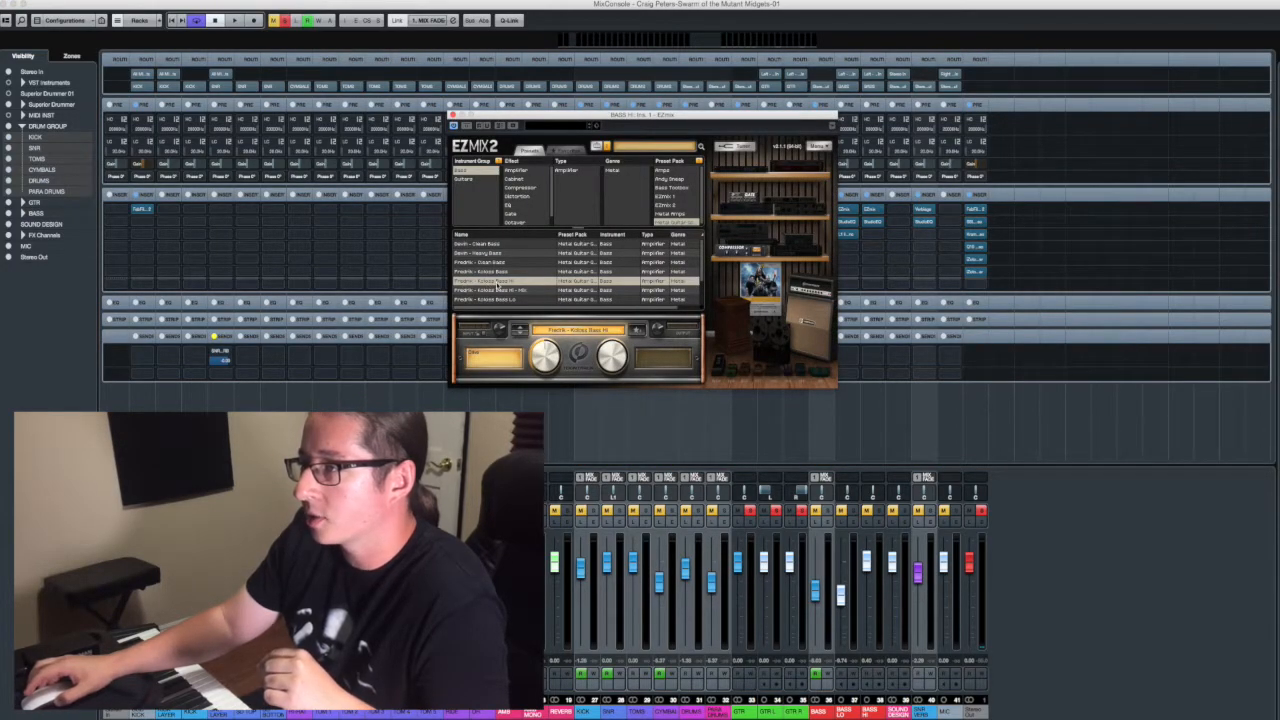
pyautogui.click(453, 115)
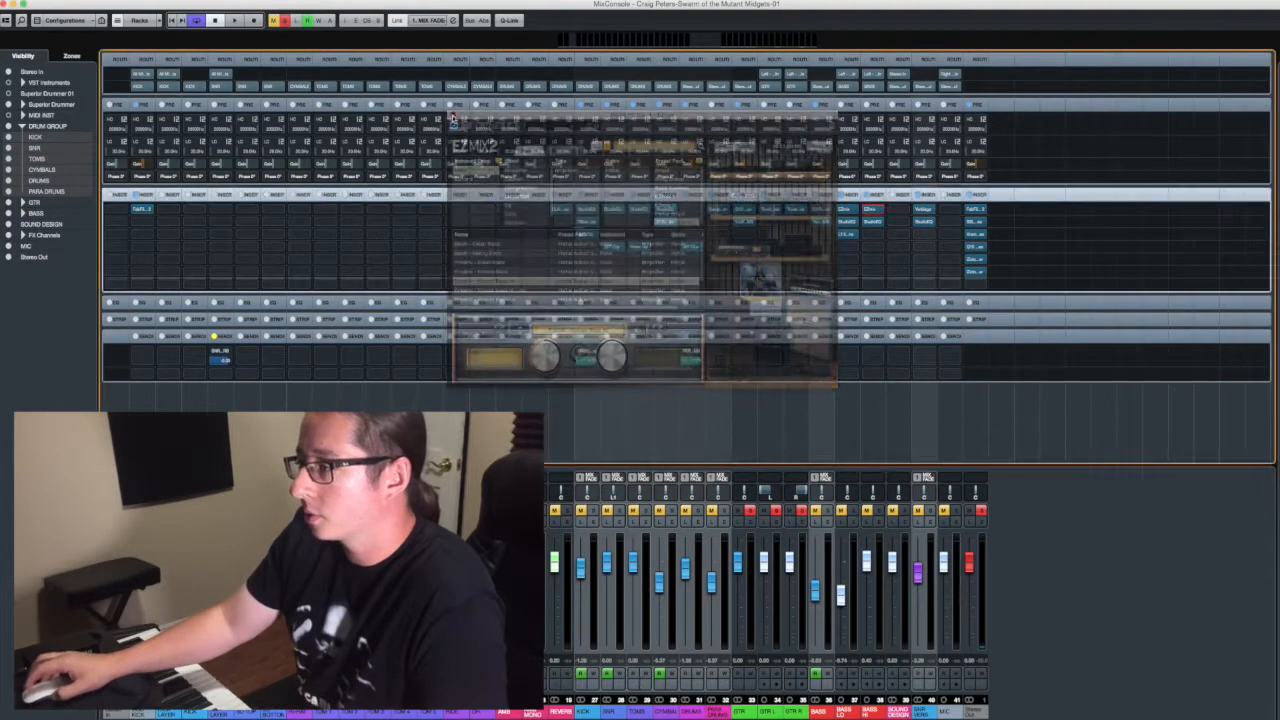
# Step: Unsolo the guitars and audition the BASS LO channel on its own
pyautogui.click(755, 512)
pyautogui.click(853, 512)
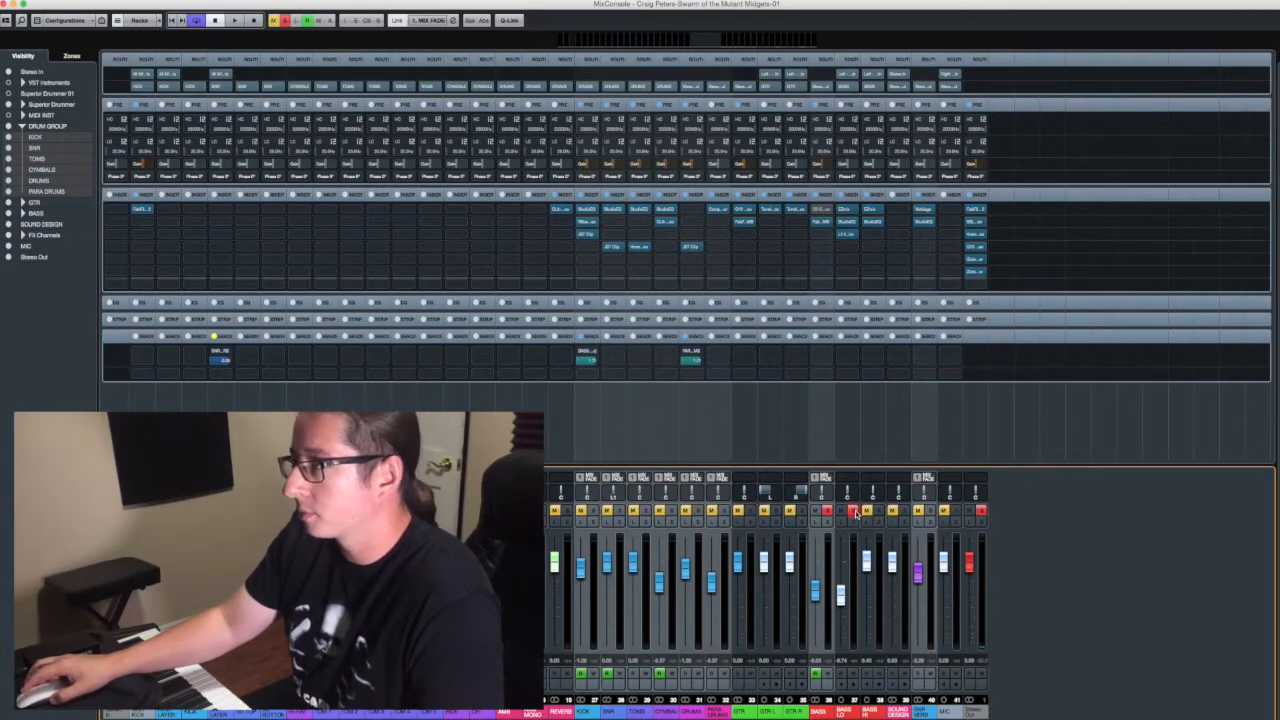
pyautogui.press('space')
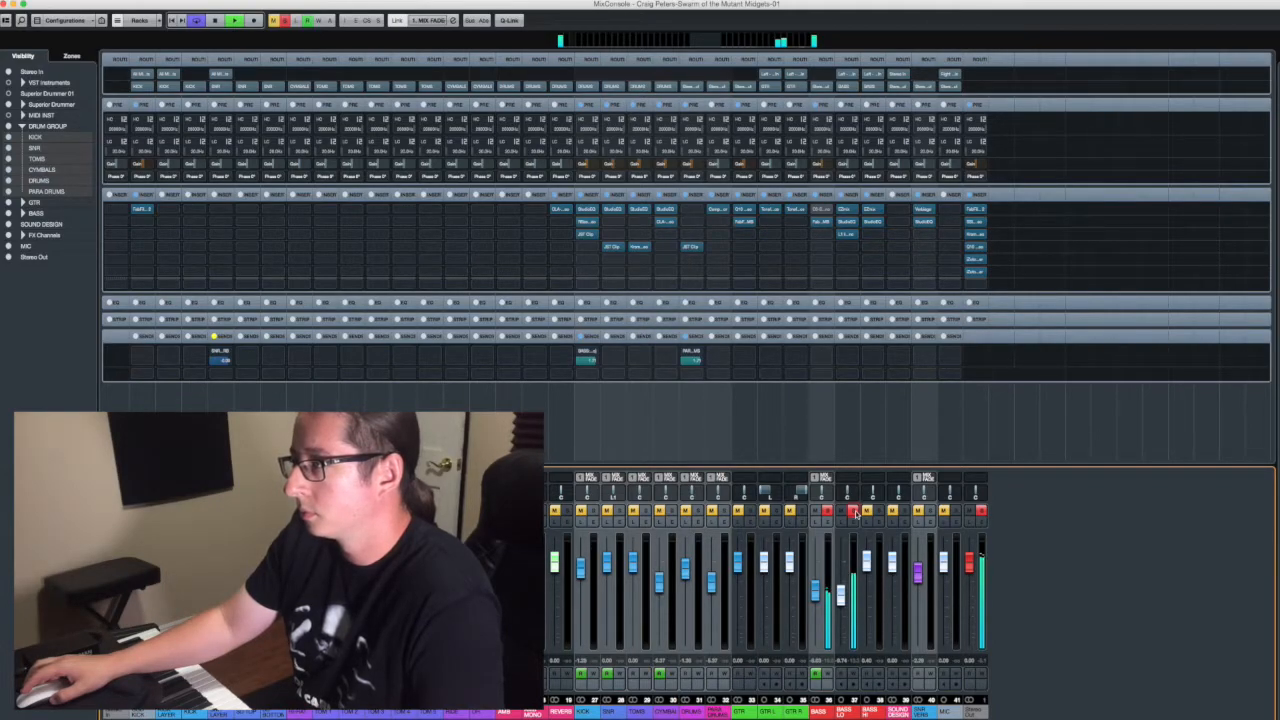
pyautogui.press('space')
# Step: Switch the solo from BASS LO to BASS HI and audition the high bass layer
pyautogui.click(853, 512)
pyautogui.click(879, 511)
pyautogui.press('space')
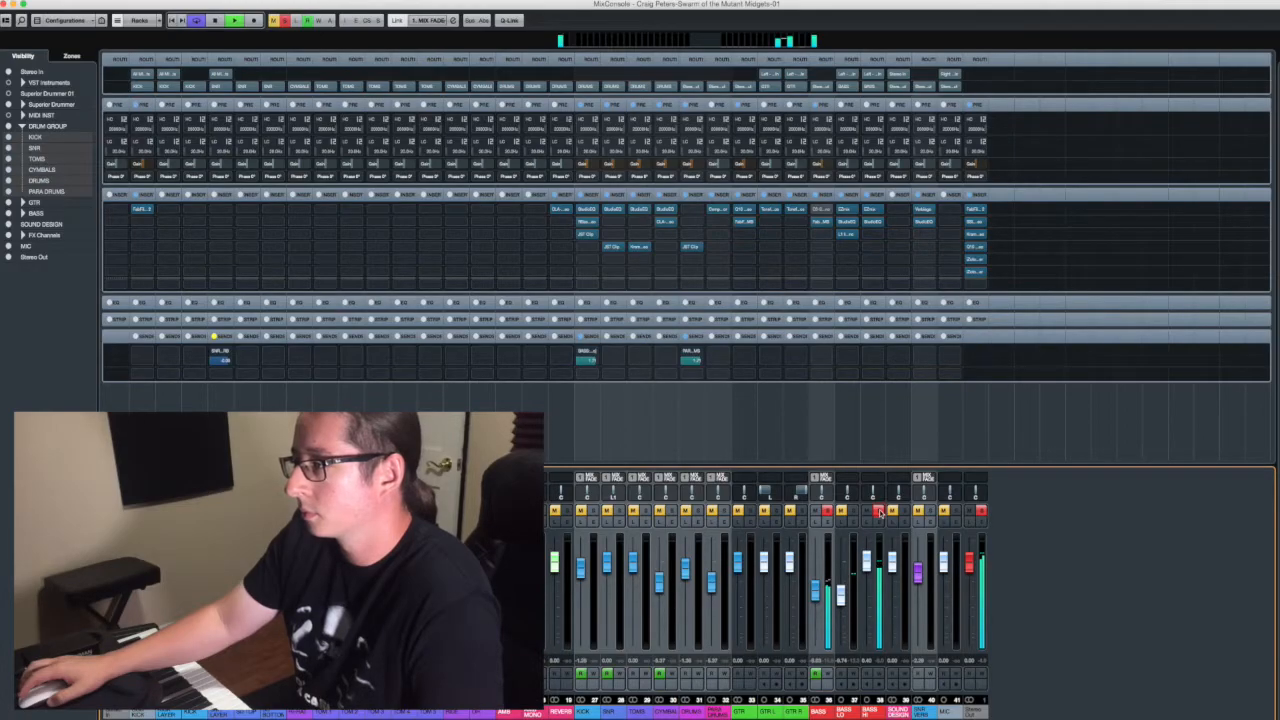
pyautogui.press('space')
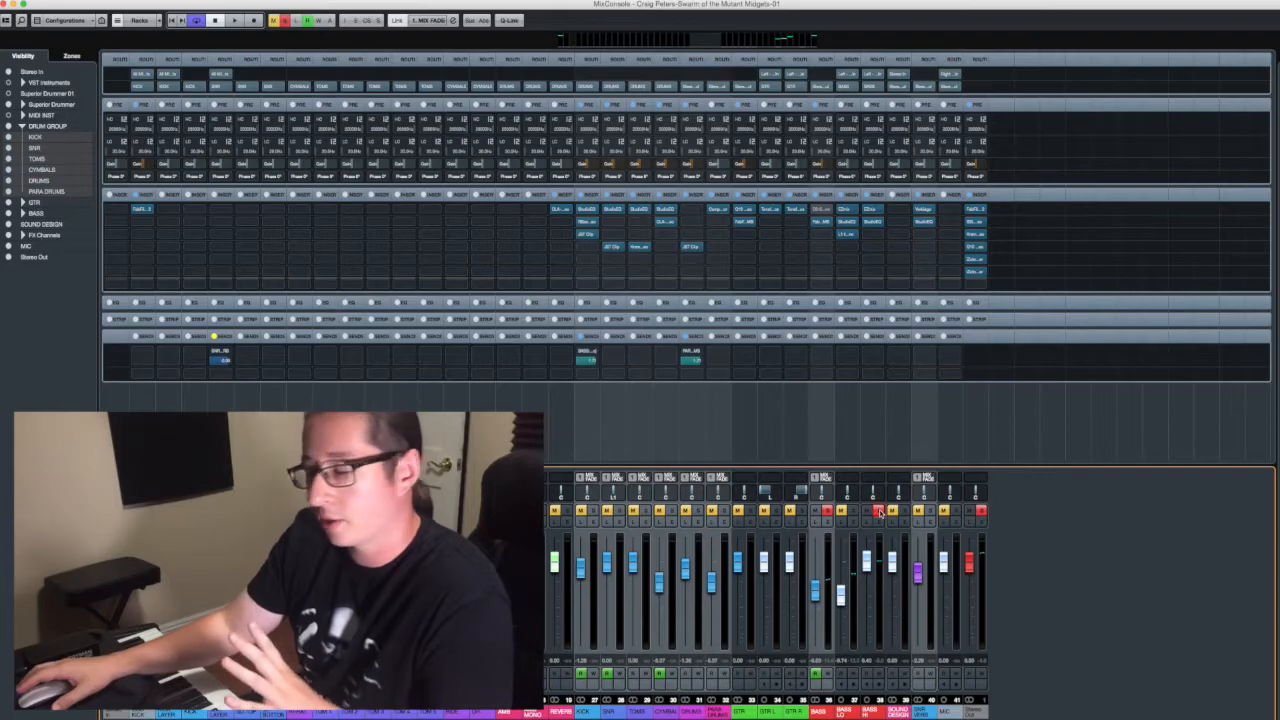
# Step: Examine the StudioEQ filter curves on the BASS LO and BASS HI channels
pyautogui.click(846, 222)
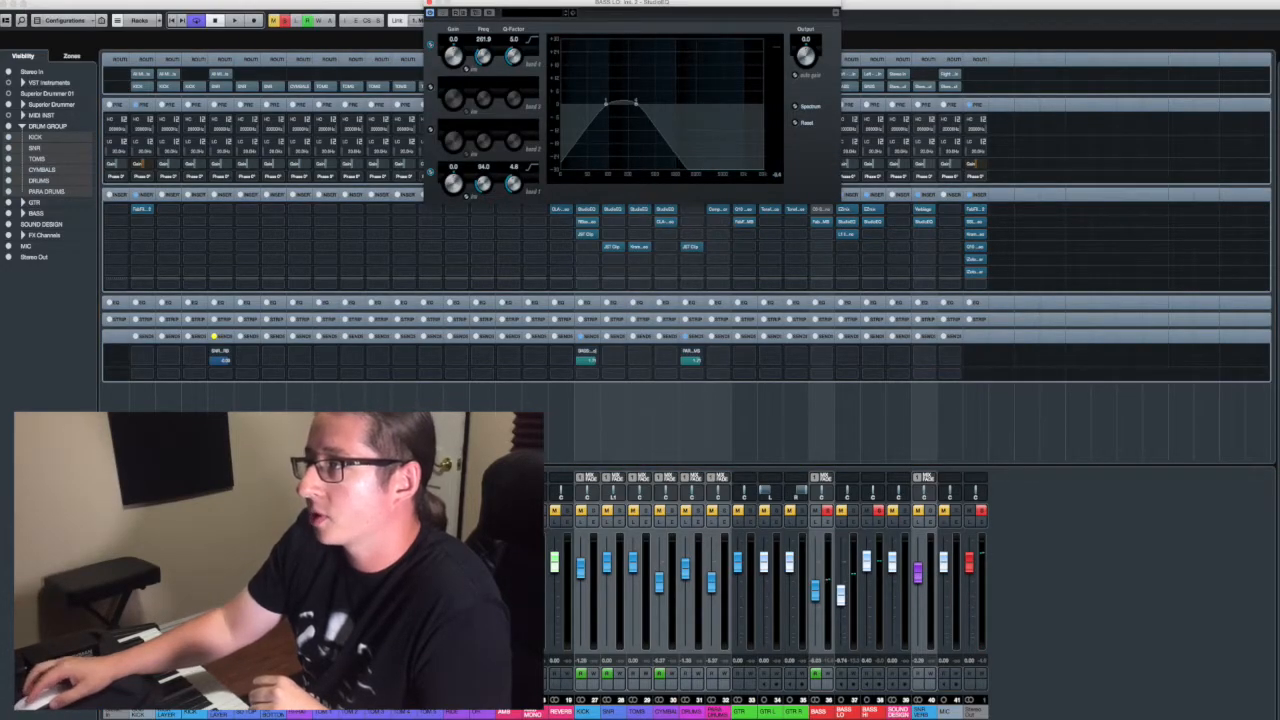
pyautogui.moveTo(604, 5); pyautogui.dragTo(634, 180)
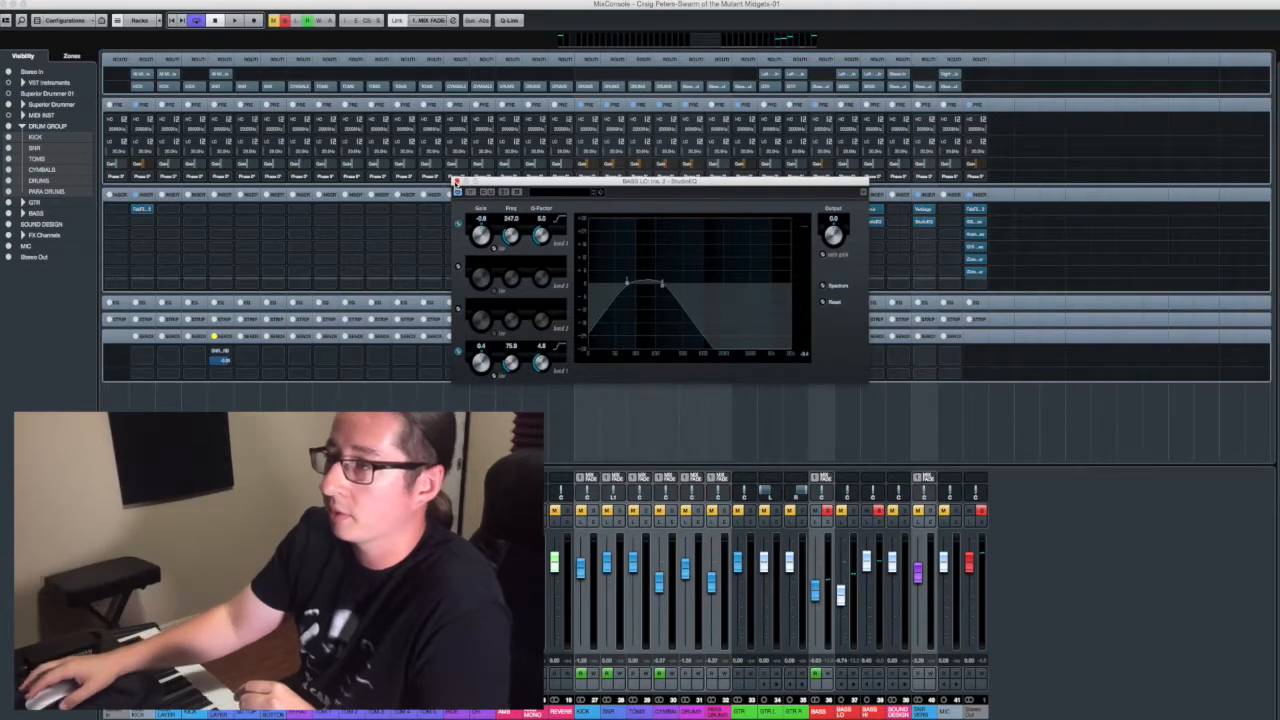
pyautogui.click(456, 184)
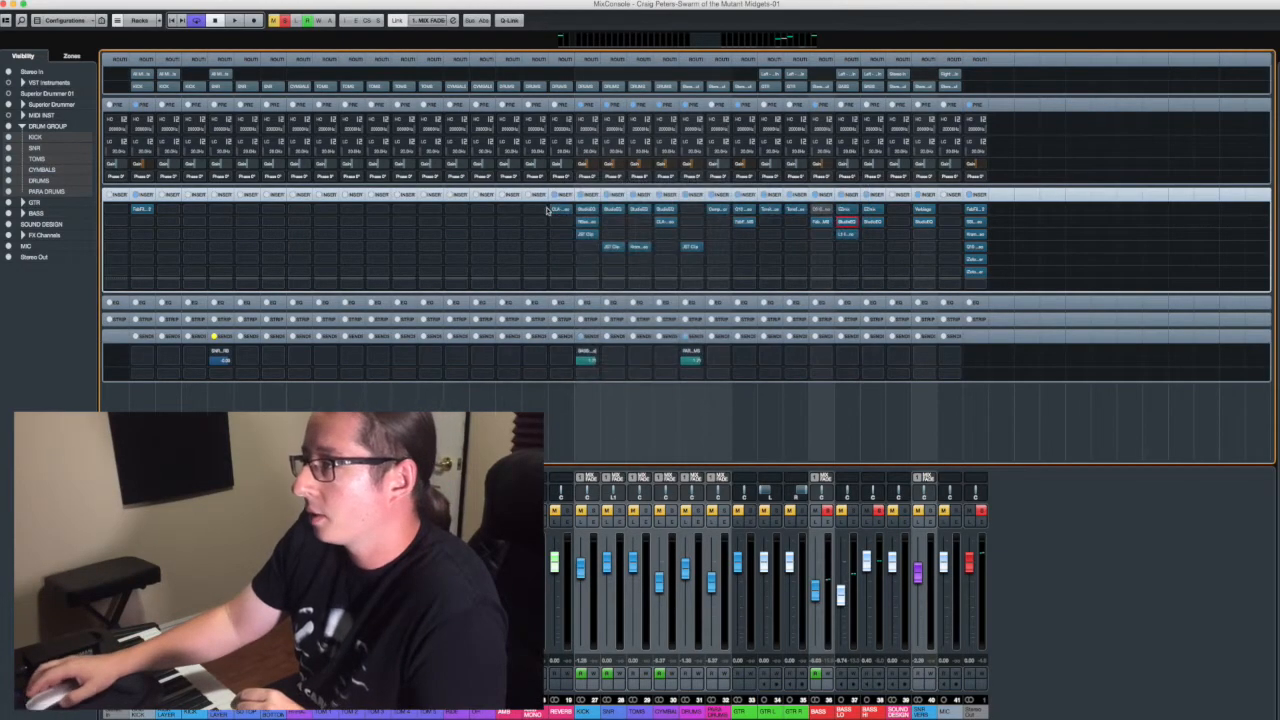
pyautogui.click(873, 222)
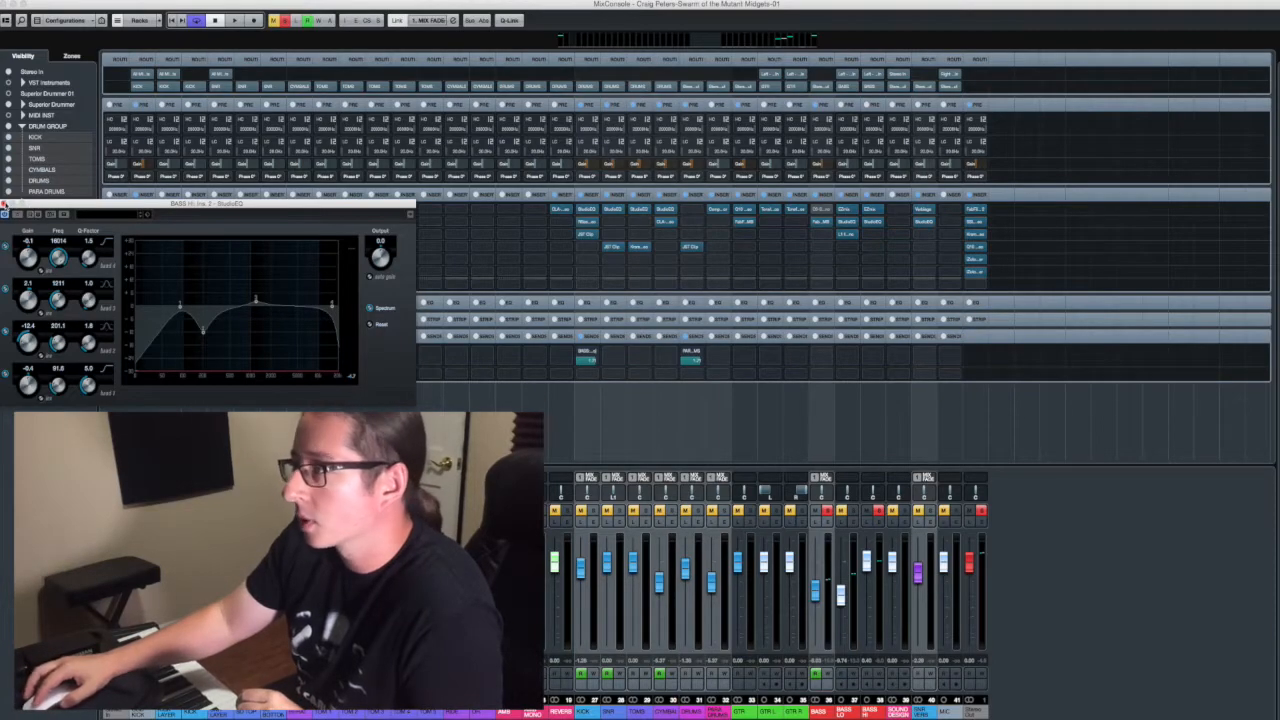
pyautogui.click(4, 204)
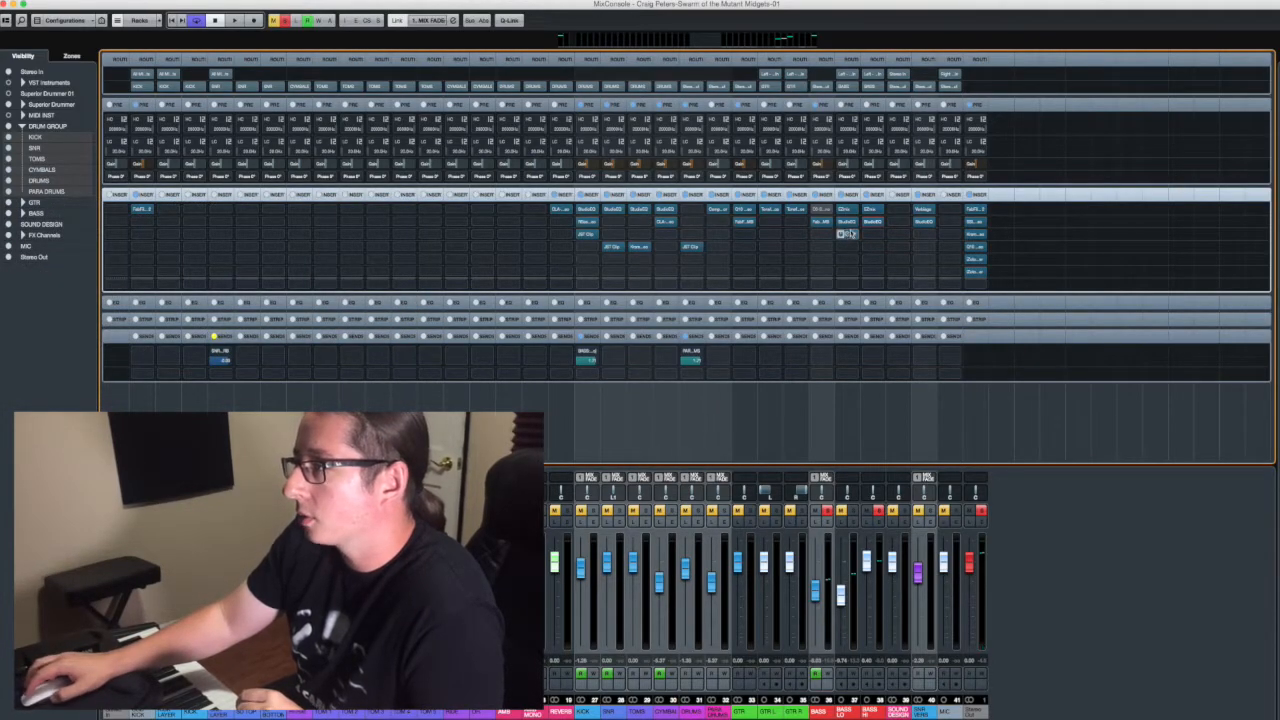
# Step: Show the L1 Limiter on the BASS LO channel and audition the whole BASS group, both low and high layers, in solo
pyautogui.click(846, 234)
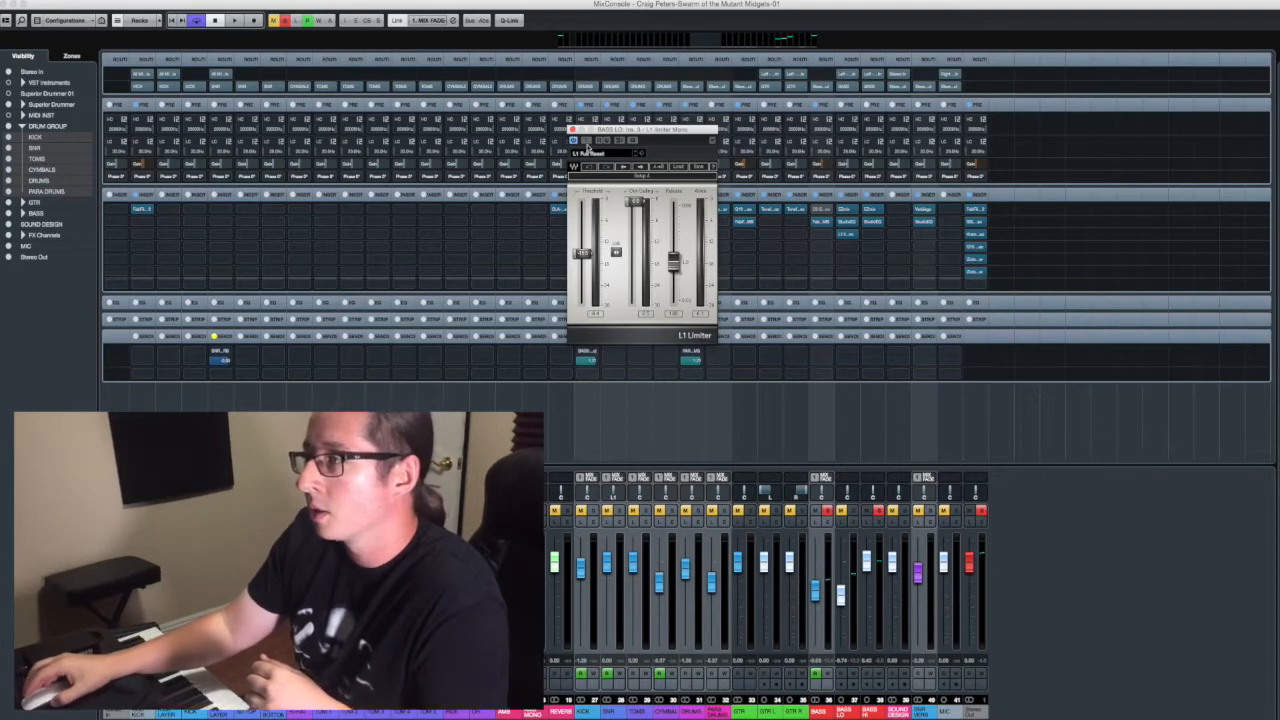
pyautogui.press('space')
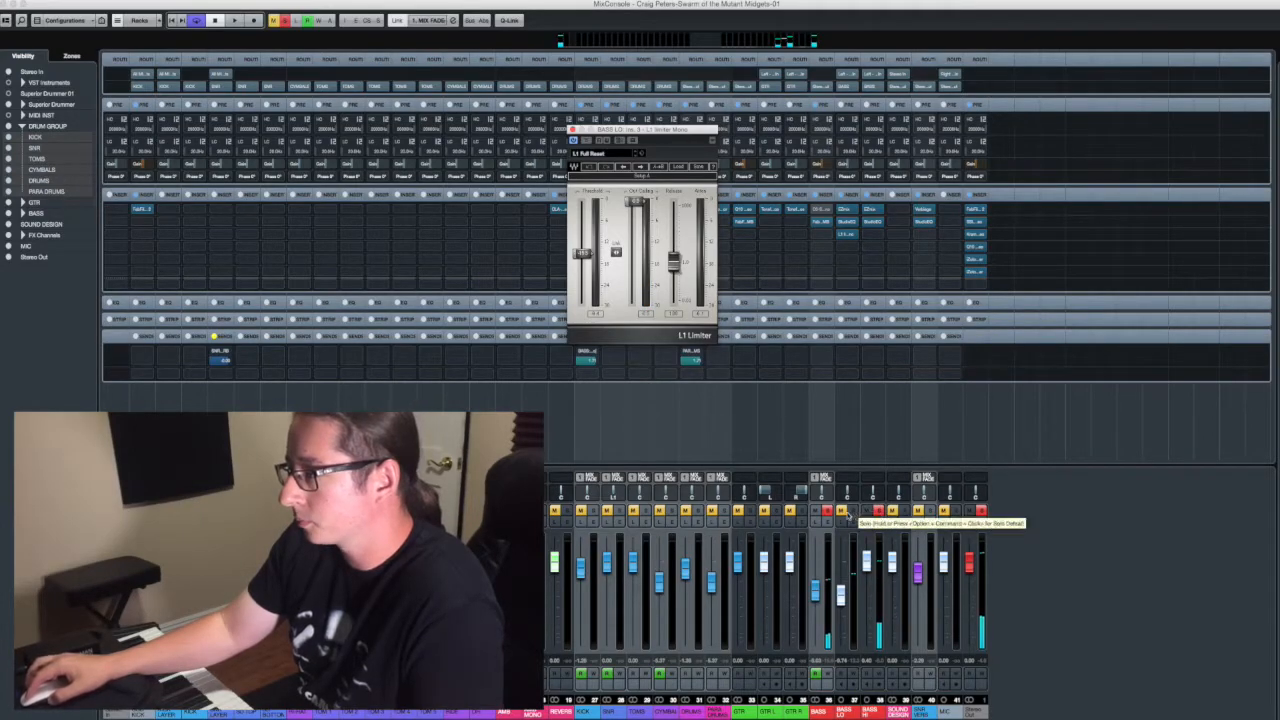
pyautogui.click(830, 513)
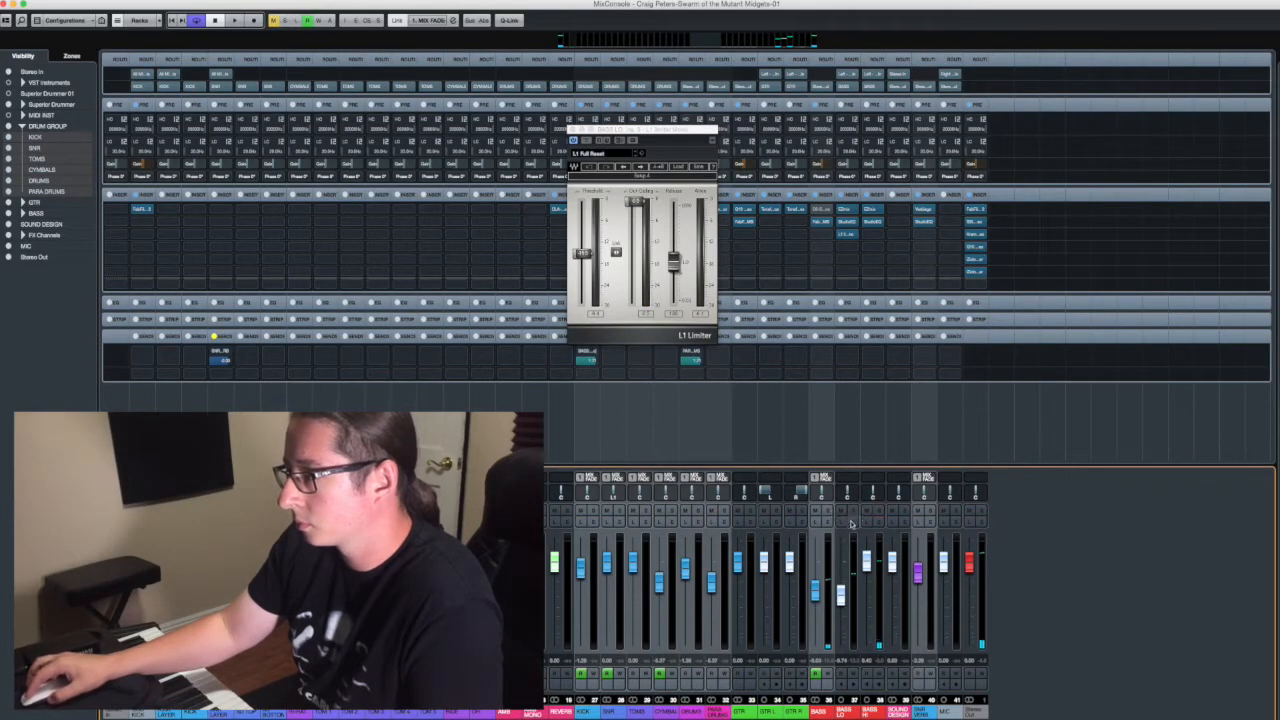
pyautogui.click(828, 512)
pyautogui.press('space')
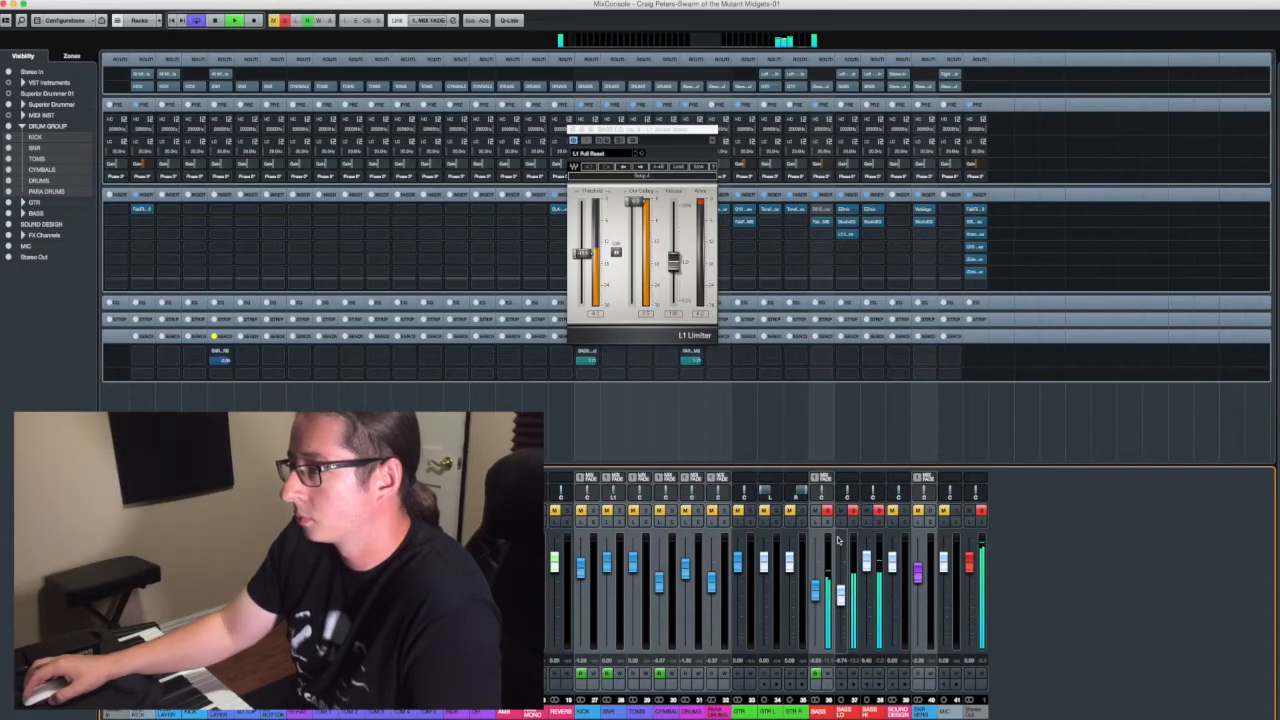
# Step: Stop playback and examine the low-frequency band in the FabFilter Pro-MB insert on the BASS group channel
pyautogui.press('space')
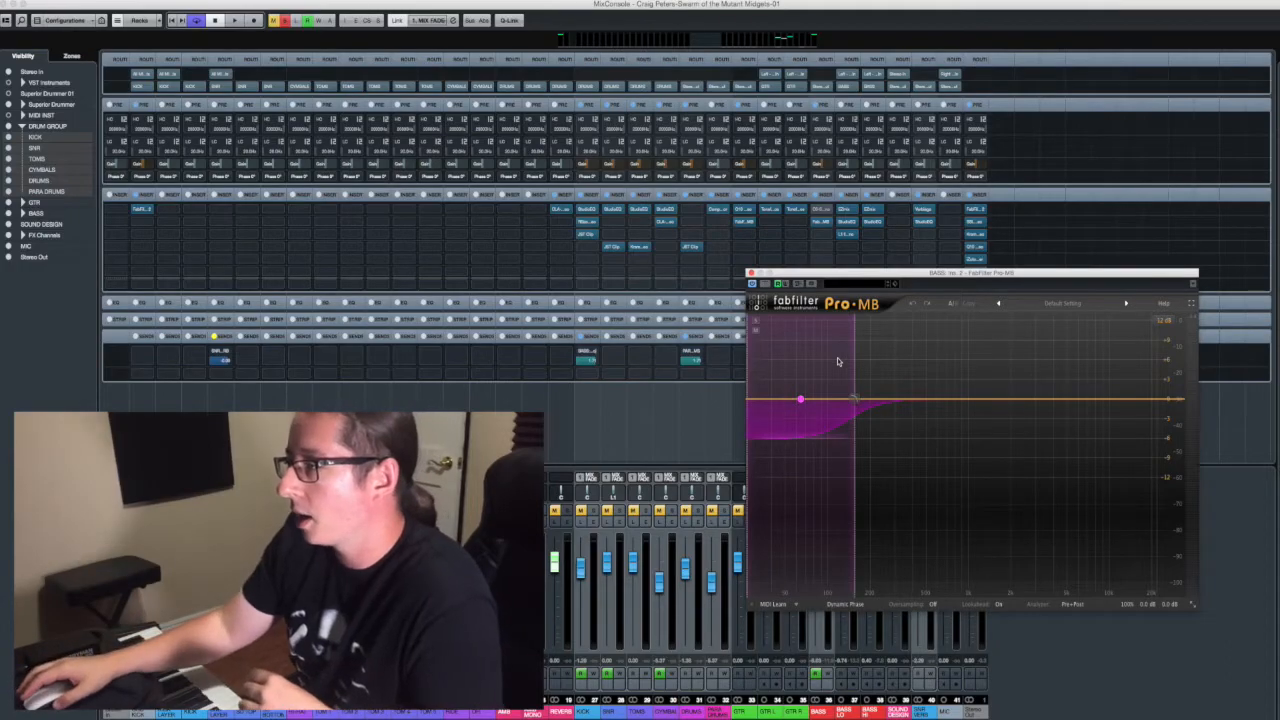
pyautogui.click(751, 273)
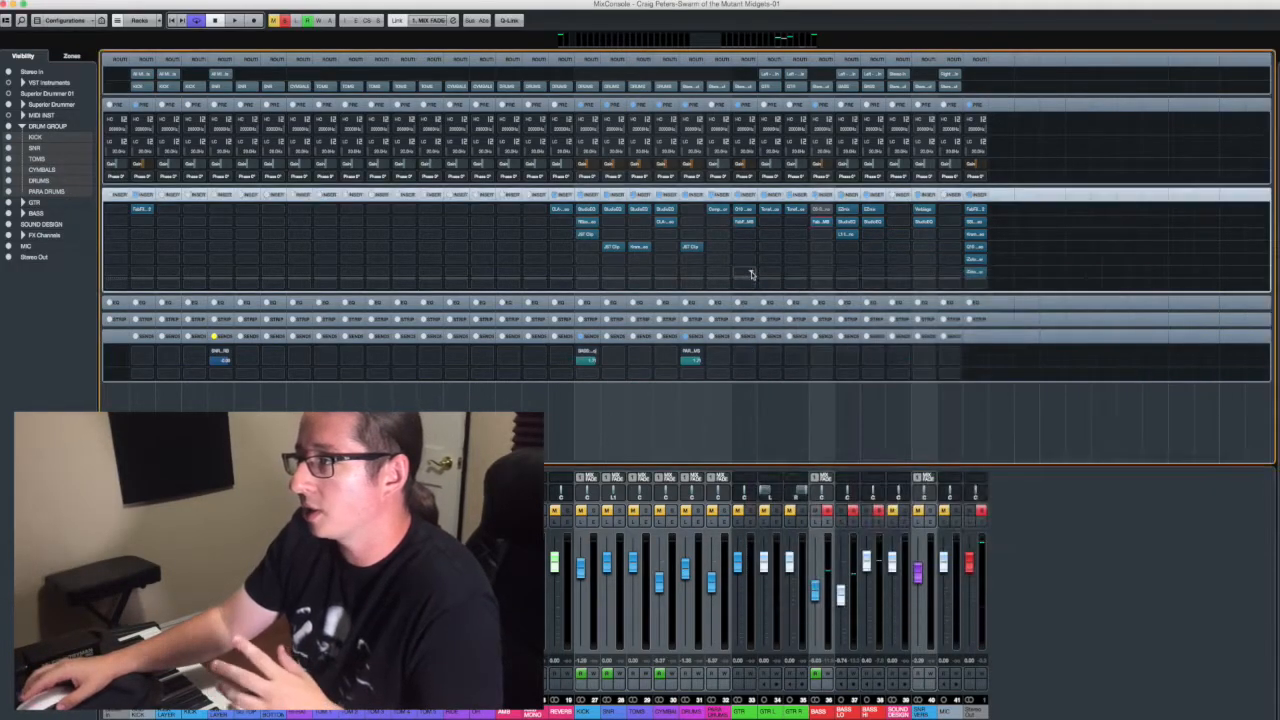